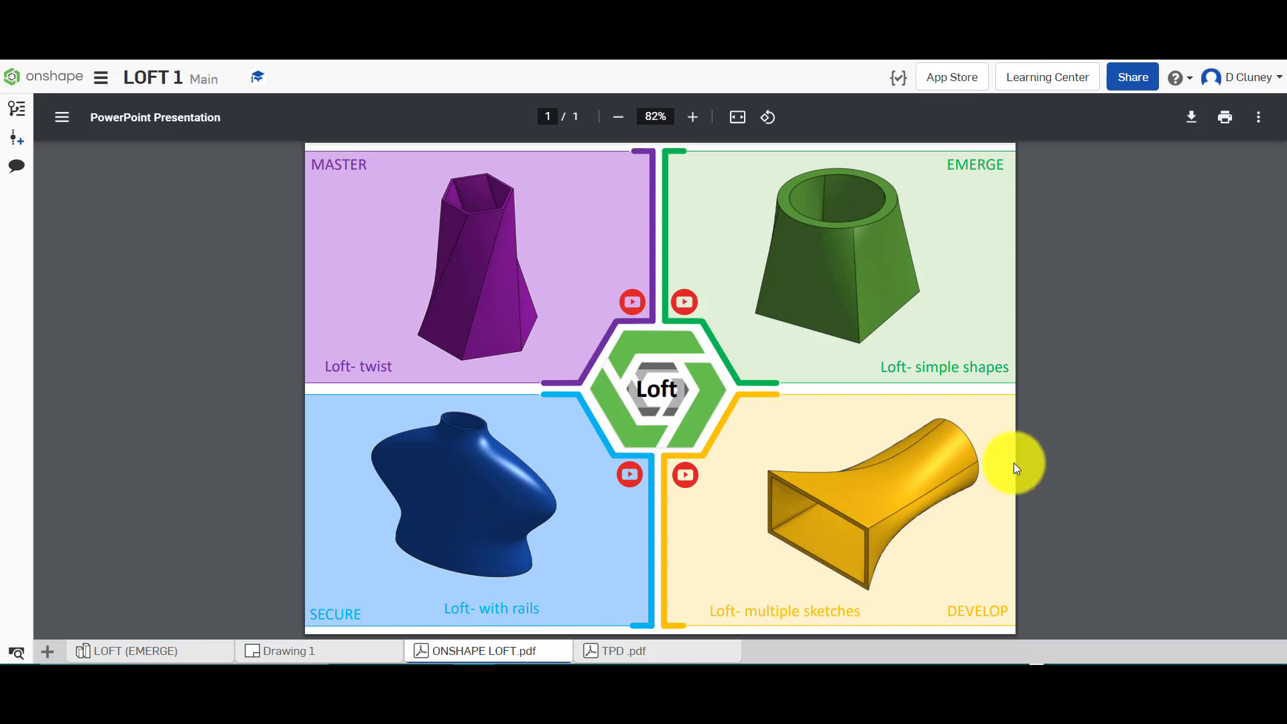
Review the TPD and ONSHAPE LOFT PDFs, Drawing 1 and the finished LOFT (EMERGE) model.
{"action": "left_click", "coordinate": [670, 655]}
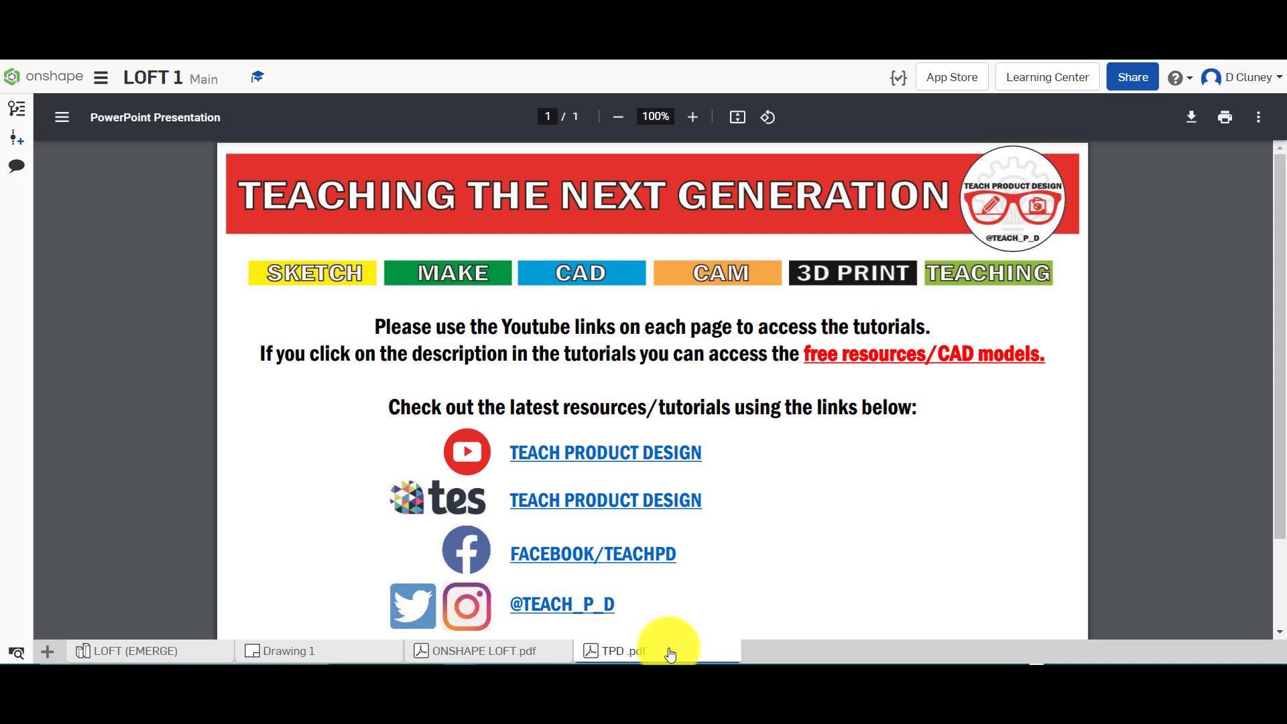
{"action": "left_click", "coordinate": [480, 654]}
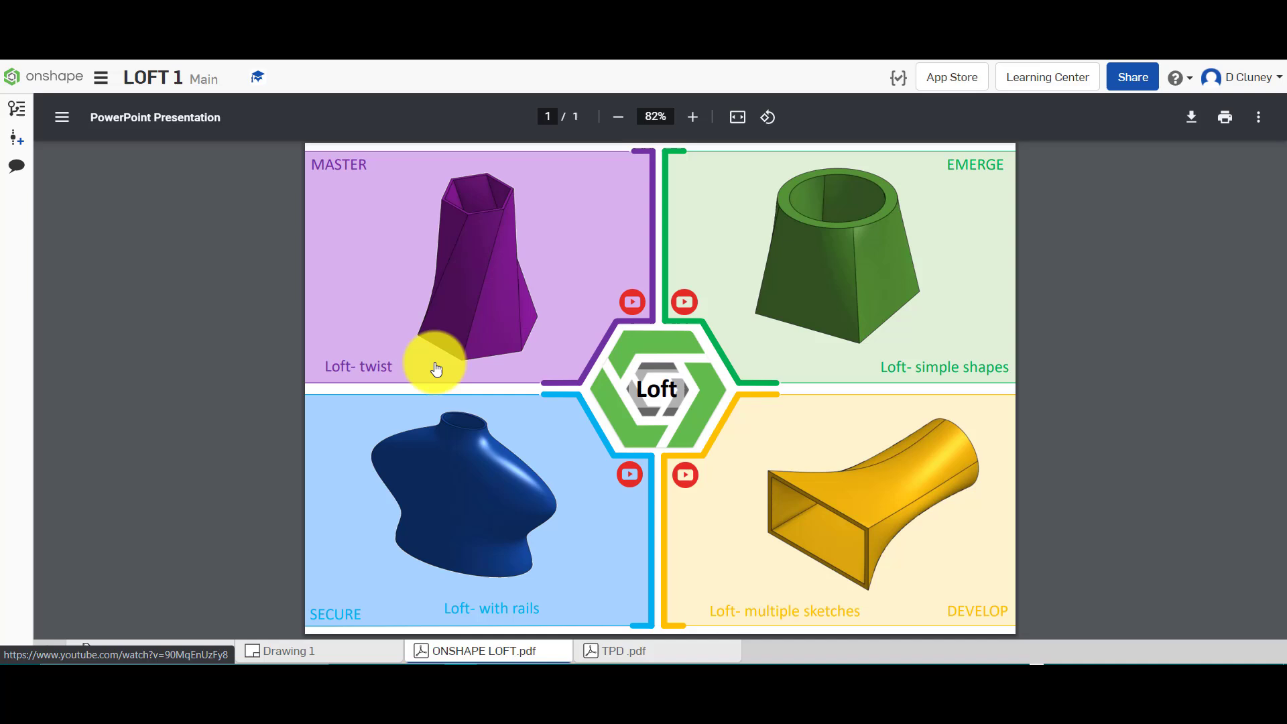
{"action": "mouse_move", "coordinate": [330, 654]}
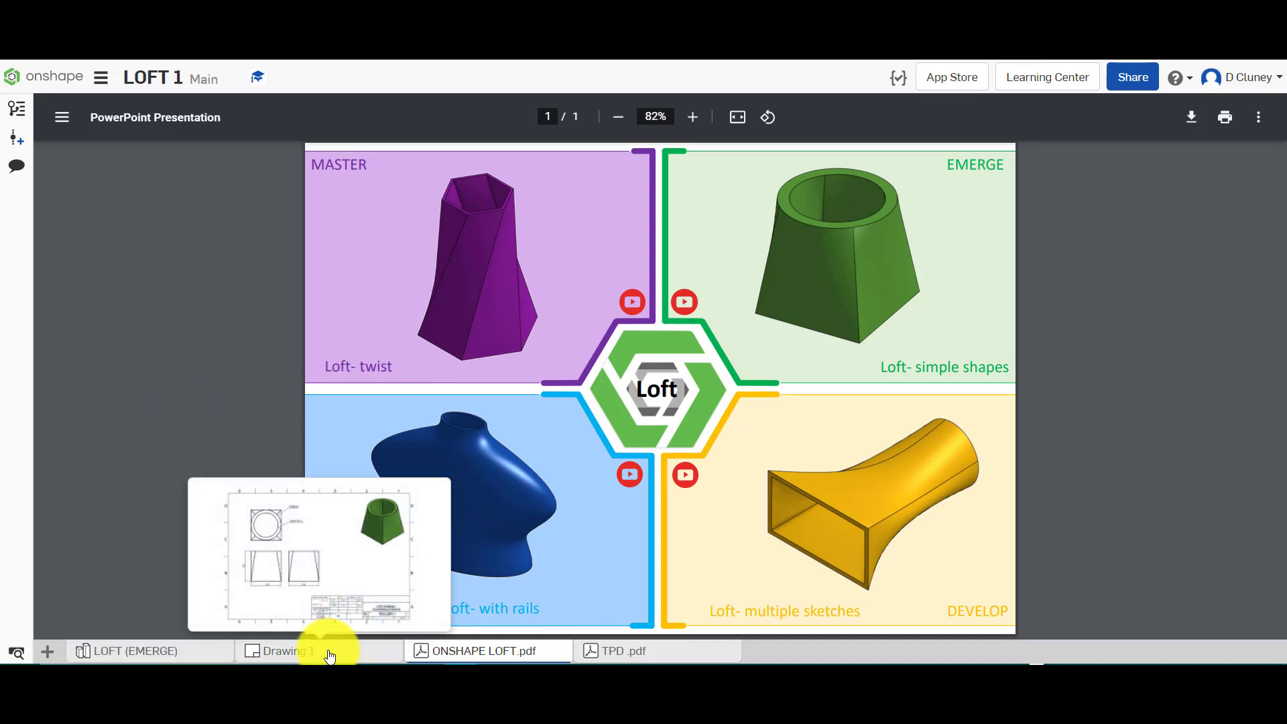
{"action": "left_click", "coordinate": [330, 653]}
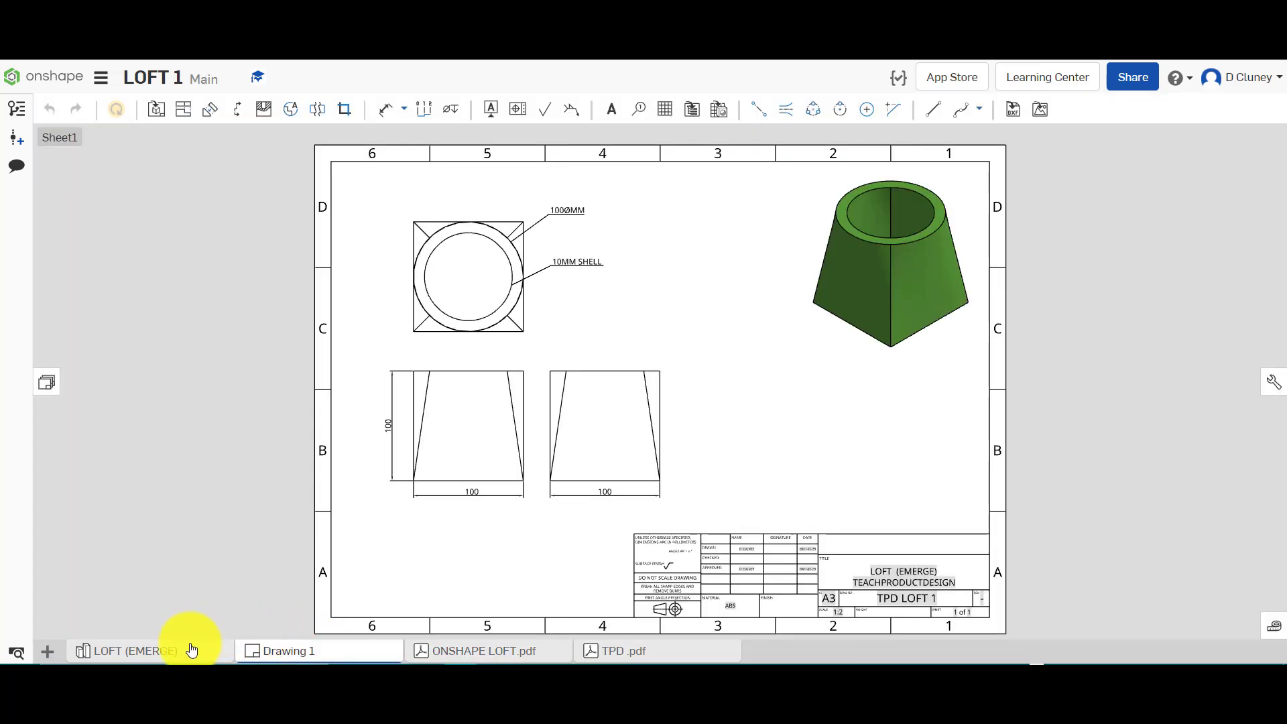
{"action": "left_click", "coordinate": [192, 649]}
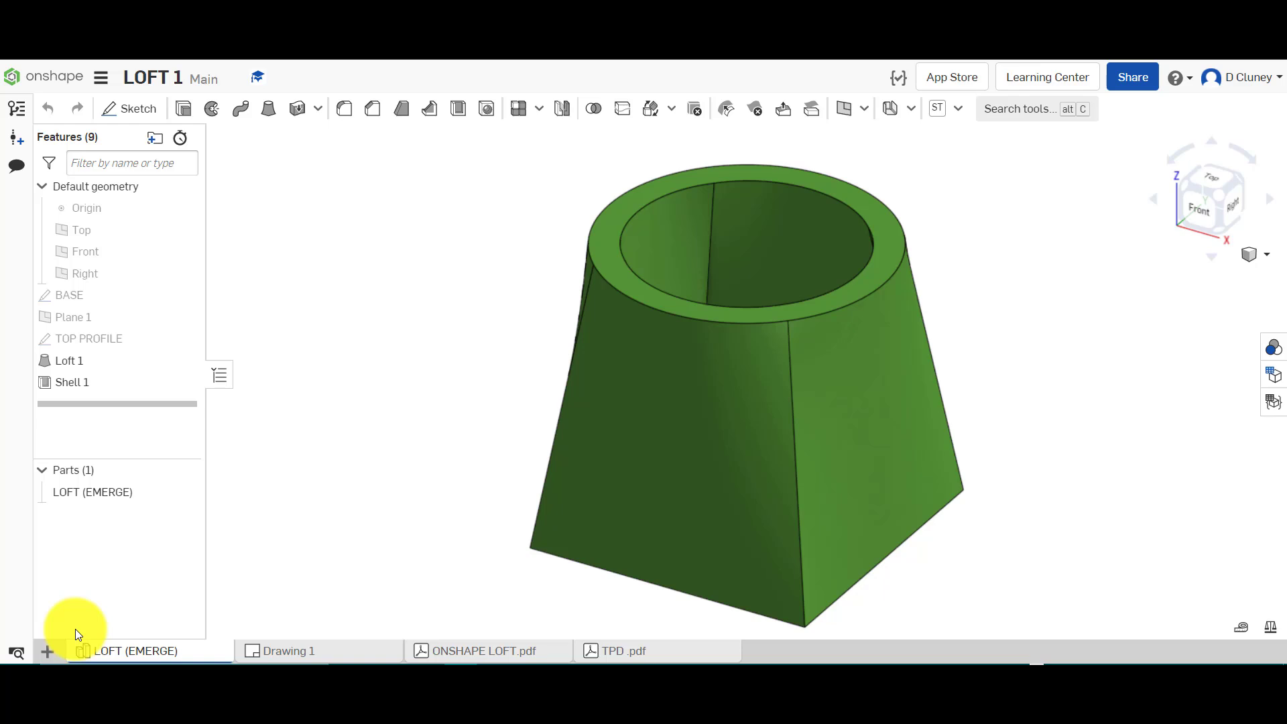
Create a Part Studio named TUTORIAL and place it directly after Drawing 1 in the document's tab order.
{"action": "left_click", "coordinate": [47, 651]}
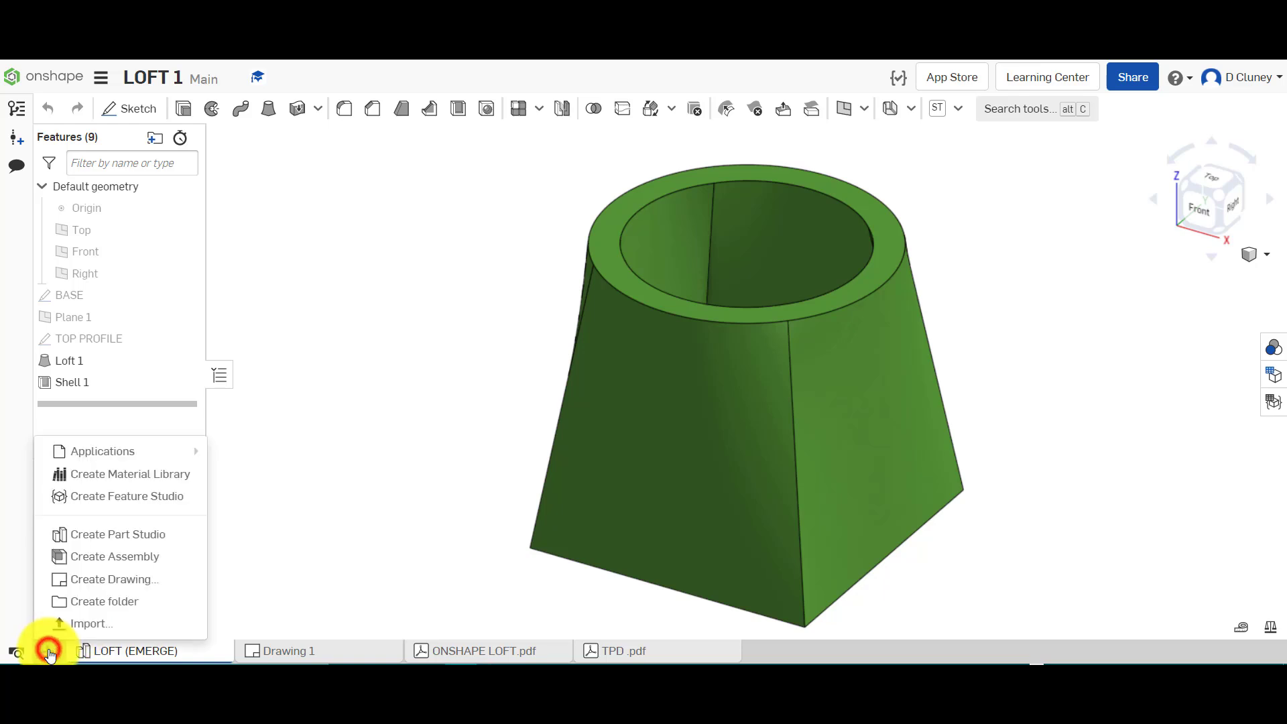
{"action": "left_click", "coordinate": [134, 533]}
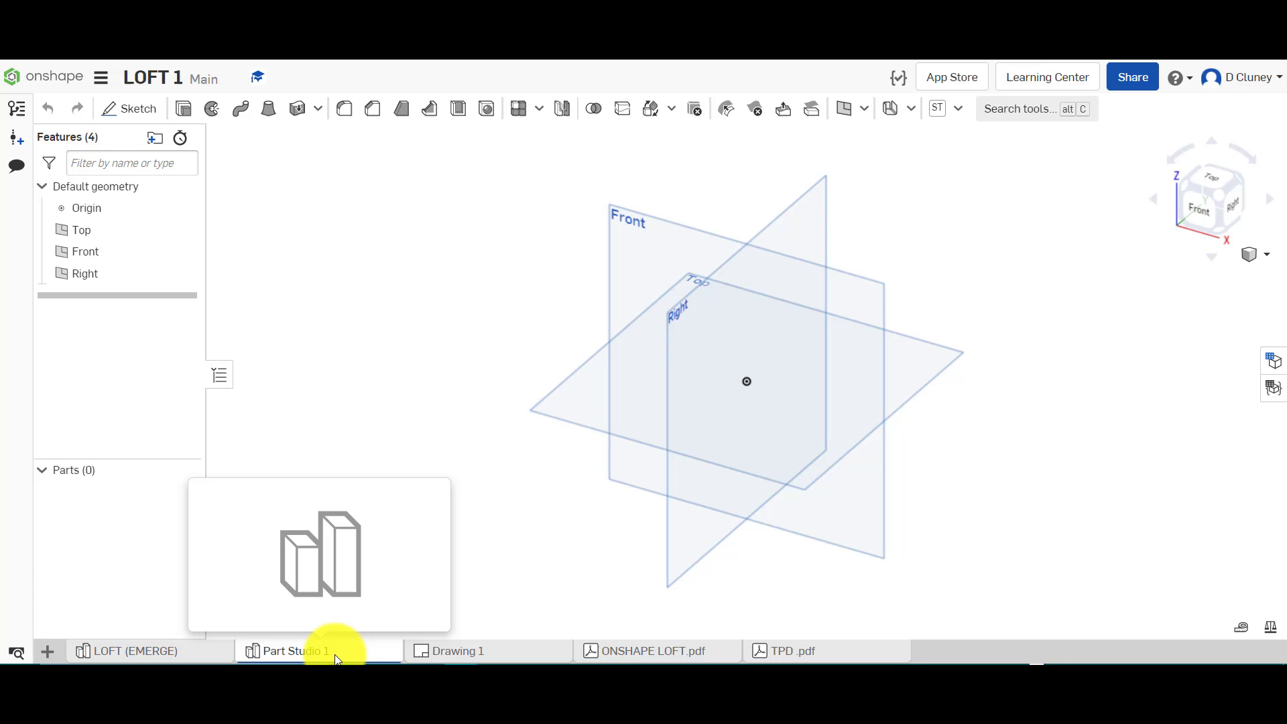
{"action": "right_click", "coordinate": [335, 649]}
{"action": "left_click", "coordinate": [339, 519]}
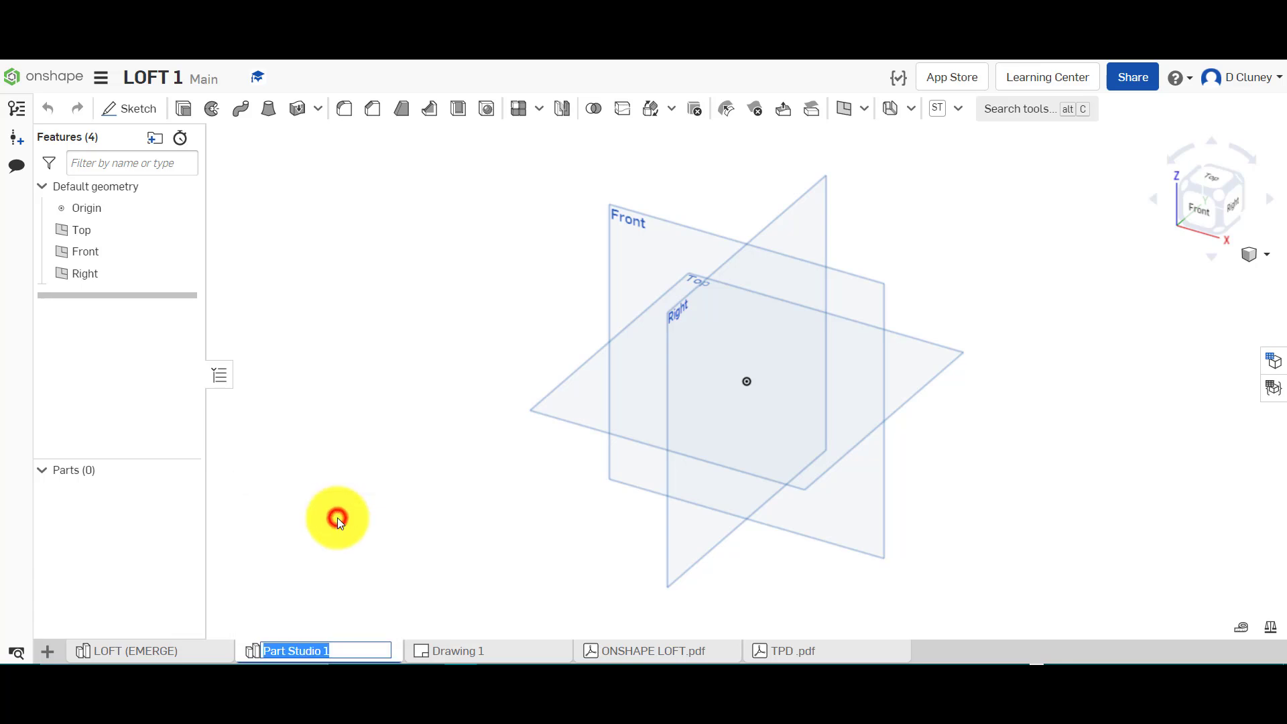
{"action": "type", "text": "TUT"}
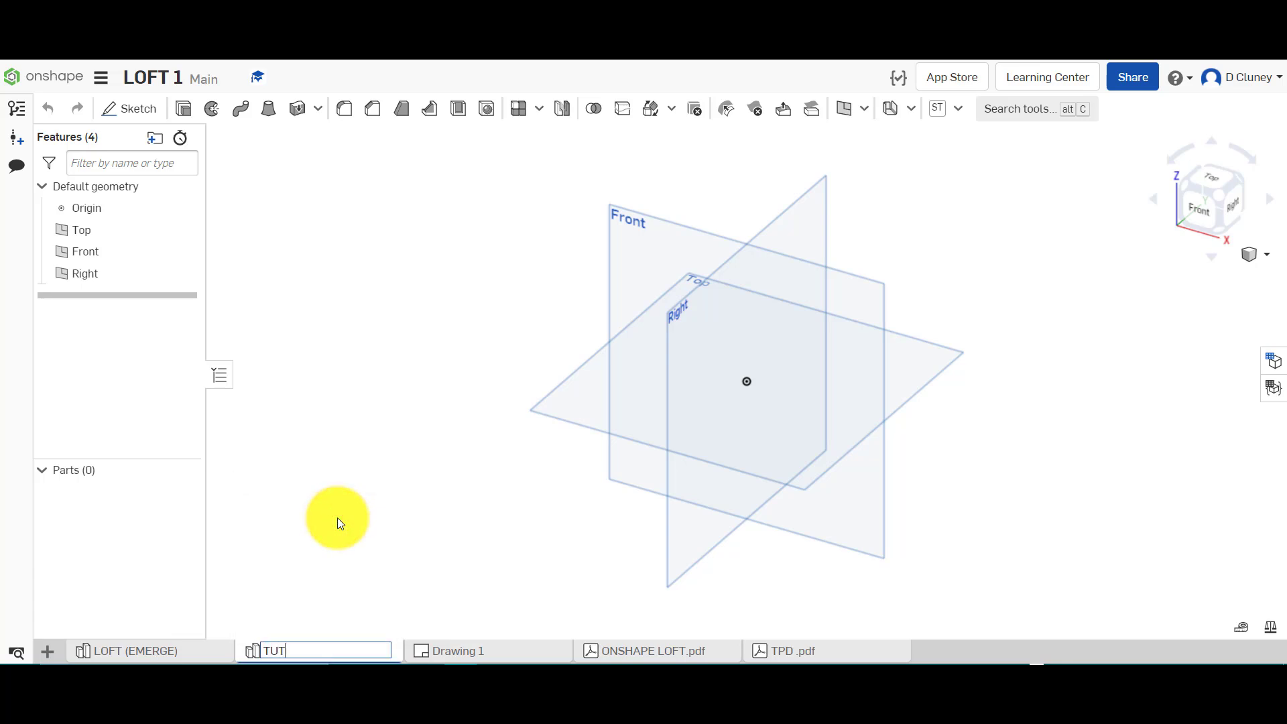
{"action": "type", "text": "ORIAL"}
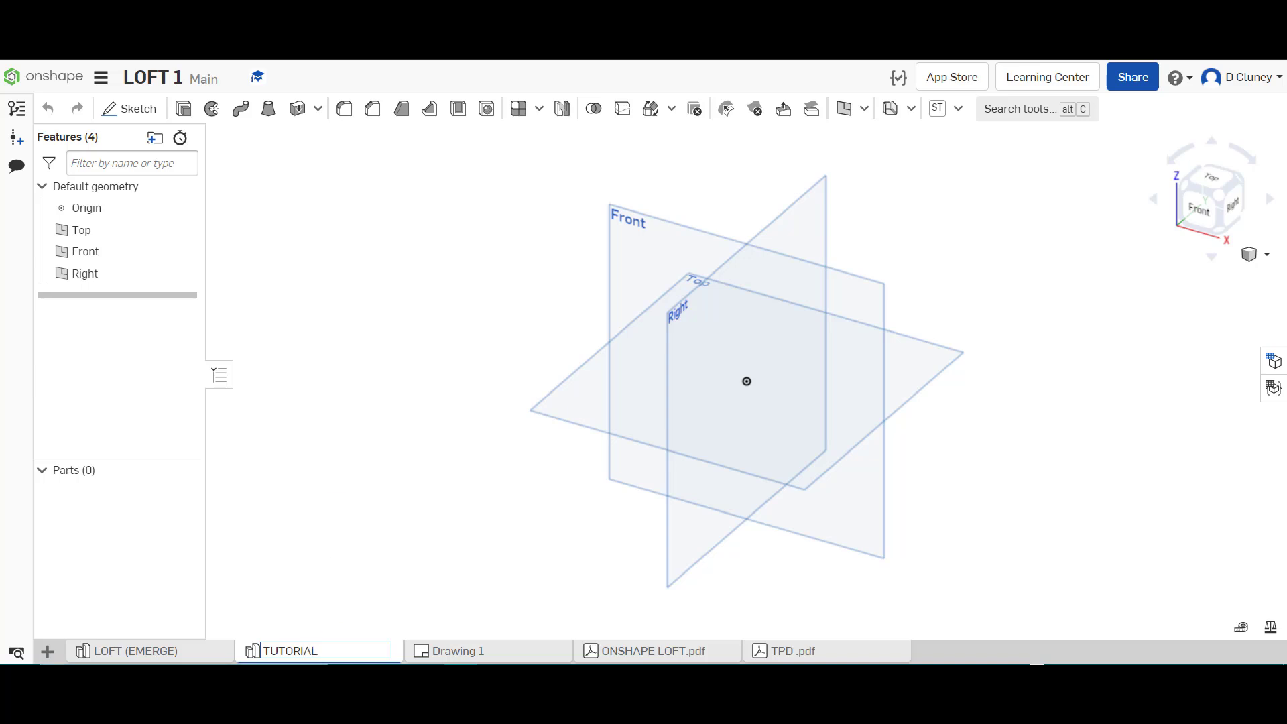
{"action": "left_click", "coordinate": [365, 583]}
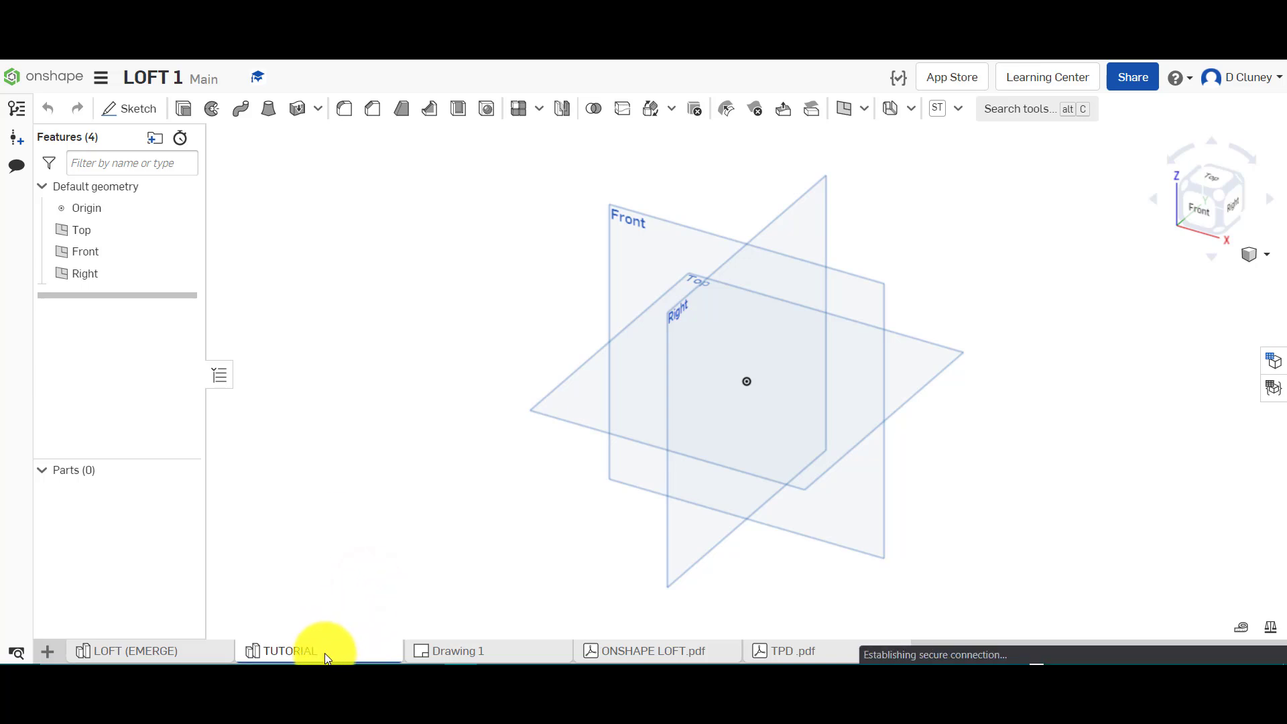
{"action": "left_click_drag", "start_coordinate": [325, 651], "coordinate": [483, 643]}
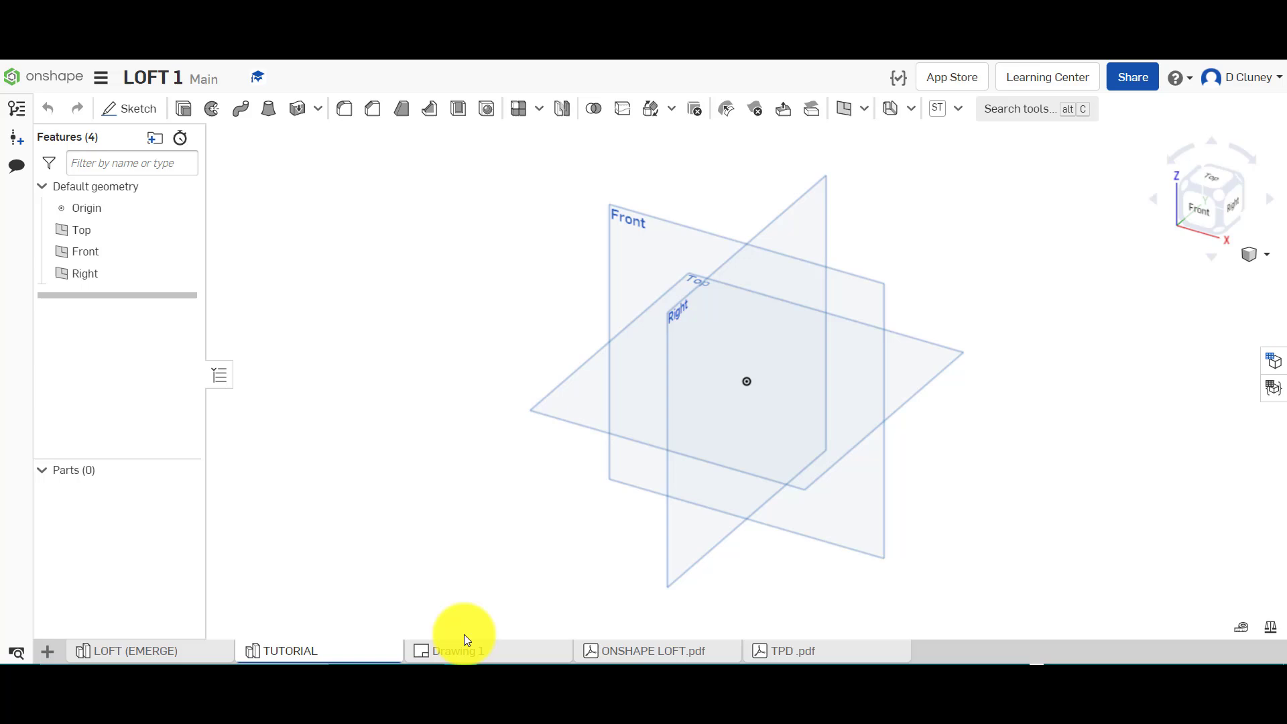
{"action": "mouse_move", "coordinate": [331, 655]}
{"action": "left_mouse_down"}
{"action": "mouse_move", "coordinate": [500, 648]}
{"action": "mouse_move", "coordinate": [480, 646]}
{"action": "left_mouse_up"}
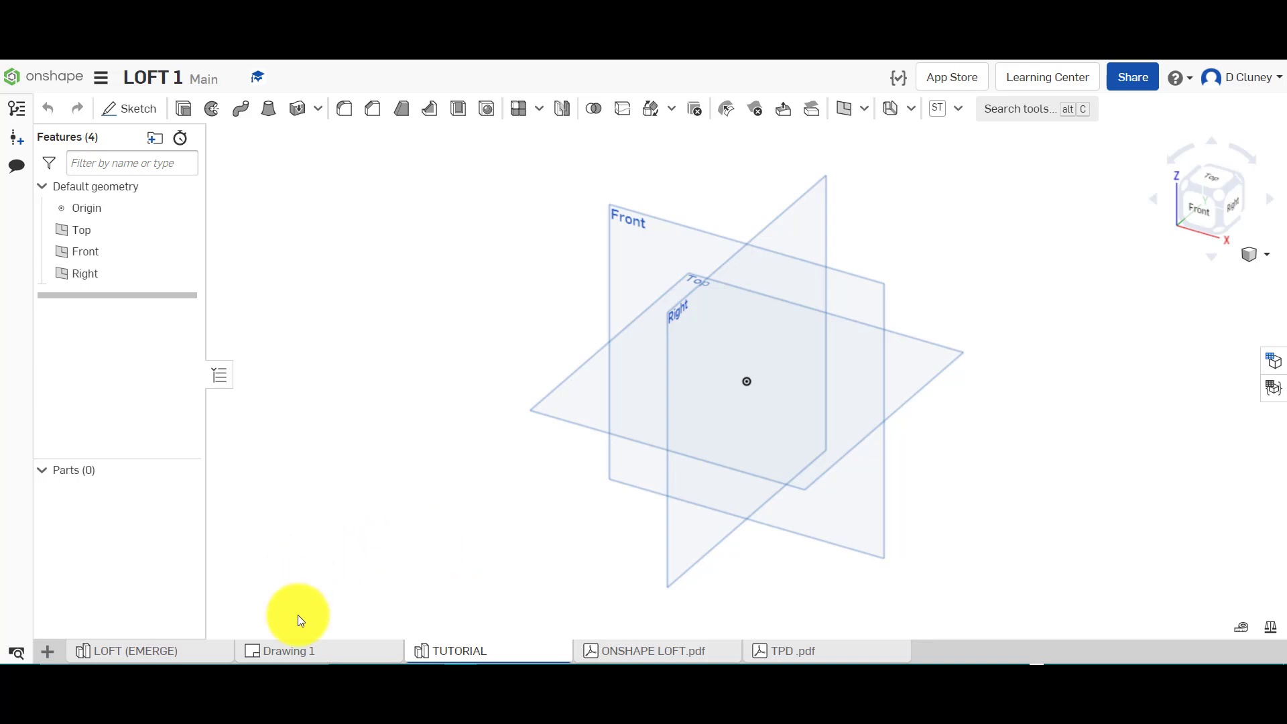
Check Drawing 1, and on TUTORIAL's Top plane sketch a center point rectangle about 118 by 96 mm centred on the origin.
{"action": "left_click", "coordinate": [305, 653]}
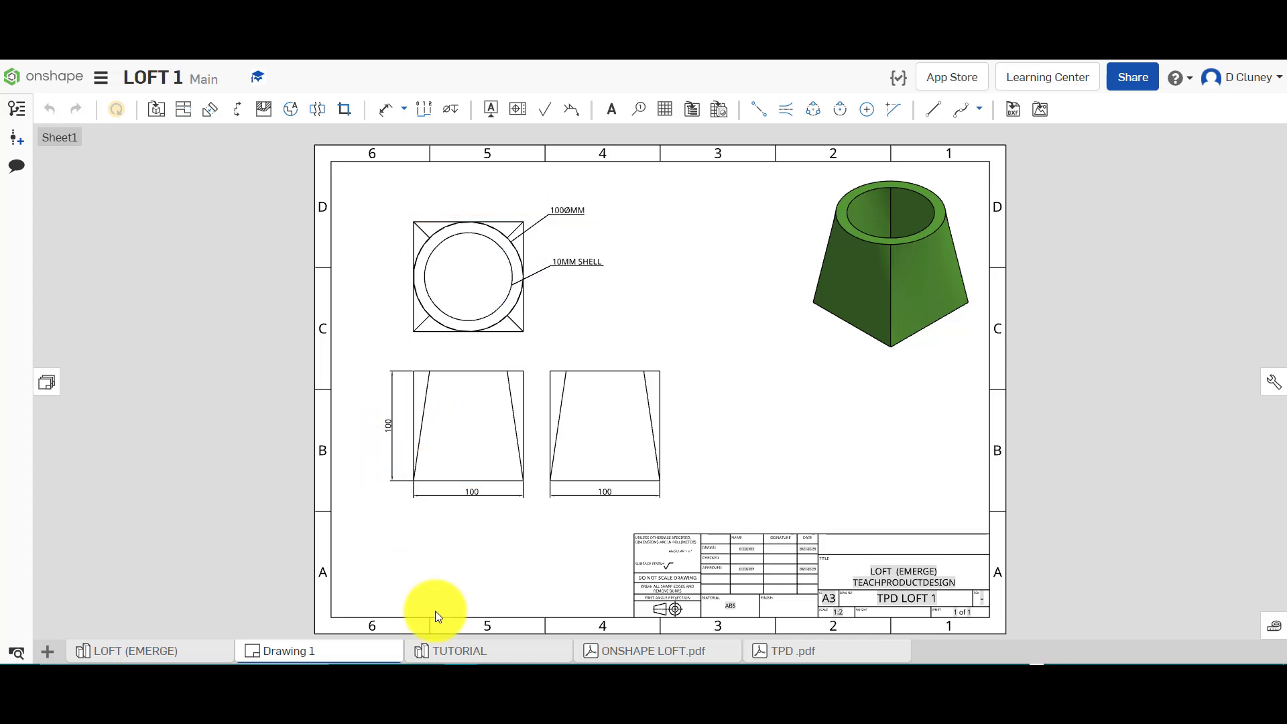
{"action": "left_click", "coordinate": [451, 654]}
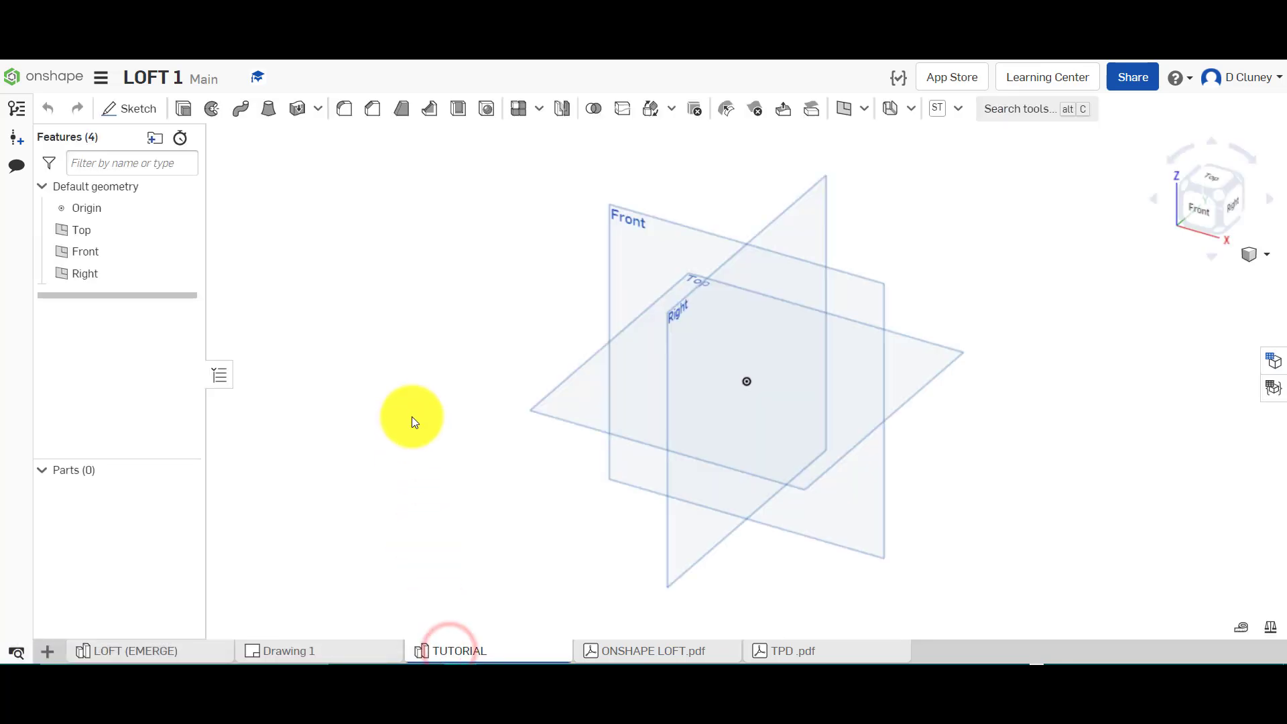
{"action": "left_click", "coordinate": [136, 111]}
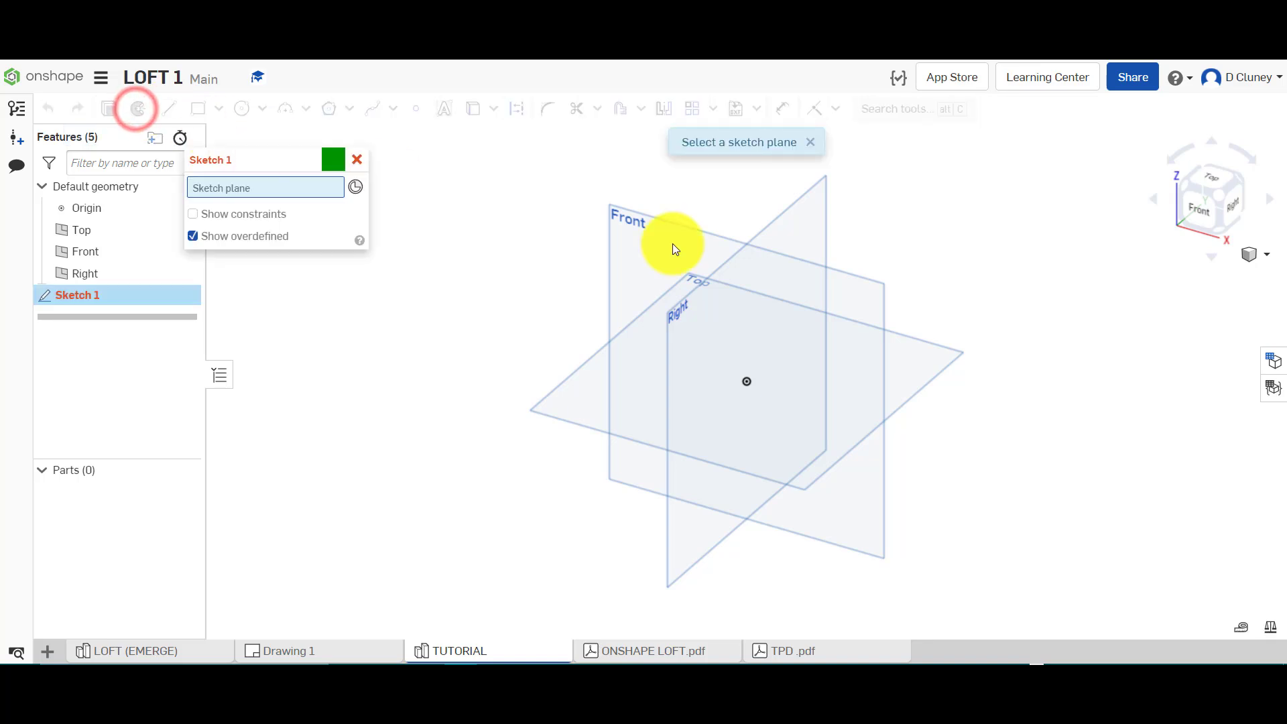
{"action": "left_click", "coordinate": [945, 362]}
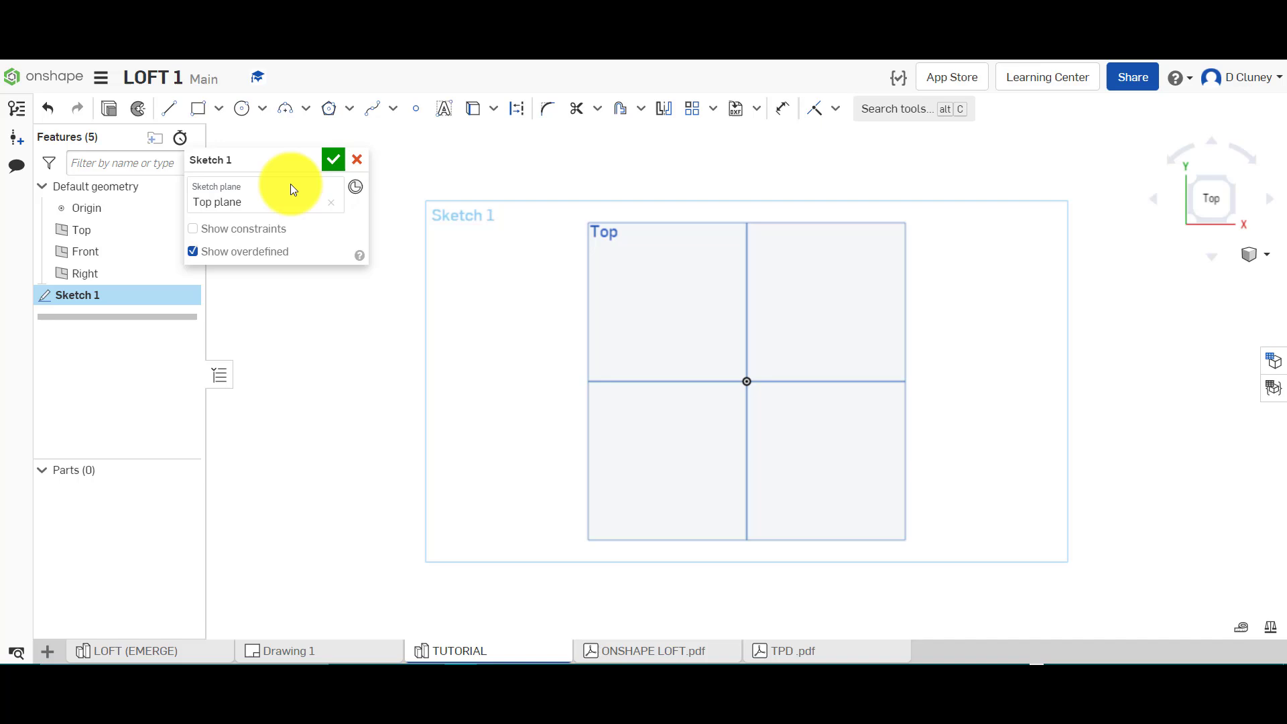
{"action": "left_click", "coordinate": [220, 109]}
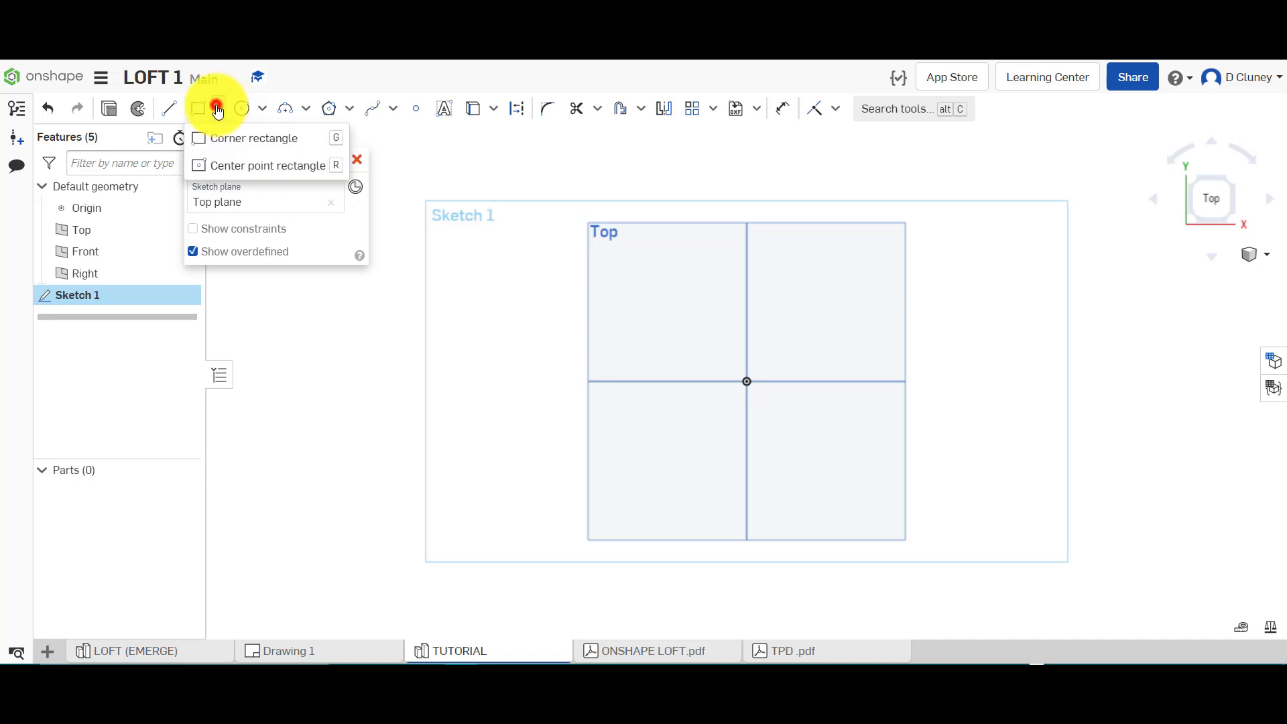
{"action": "left_click", "coordinate": [239, 165]}
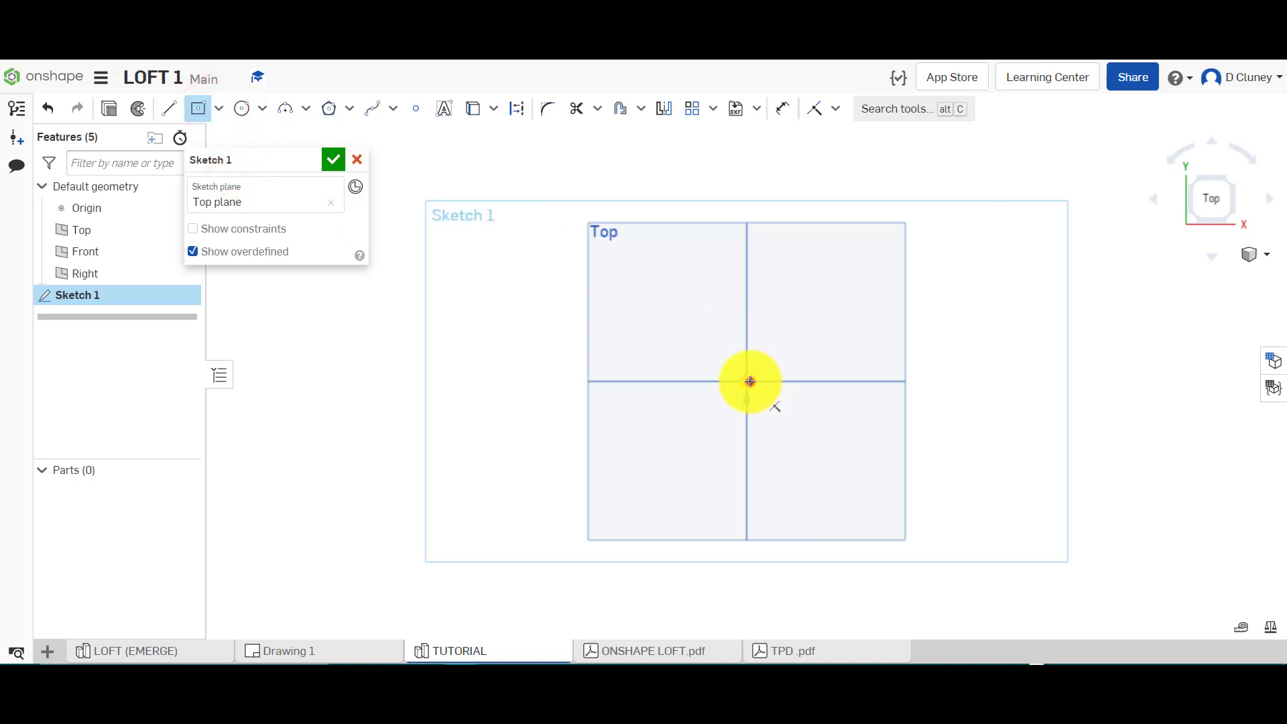
{"action": "left_click", "coordinate": [747, 381]}
{"action": "left_click", "coordinate": [873, 483]}
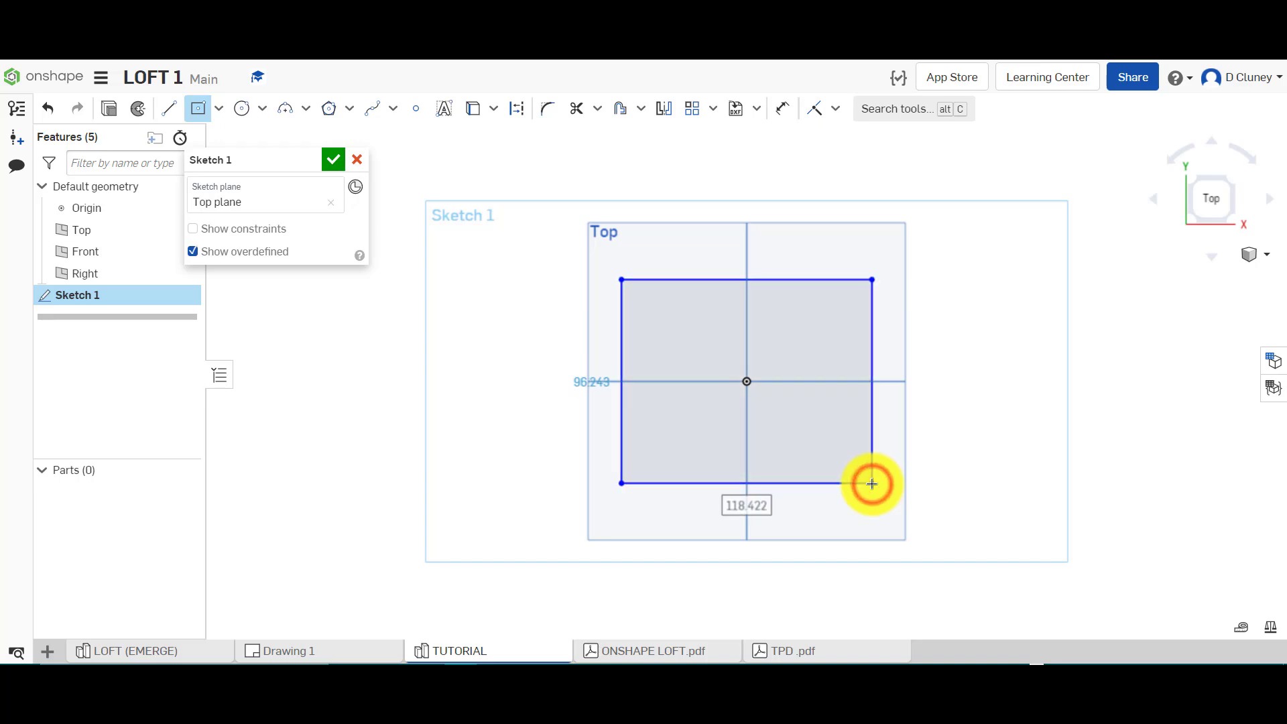
Set the rectangle's width and height to 100 mm each and finish the sketch.
{"action": "type", "text": "100"}
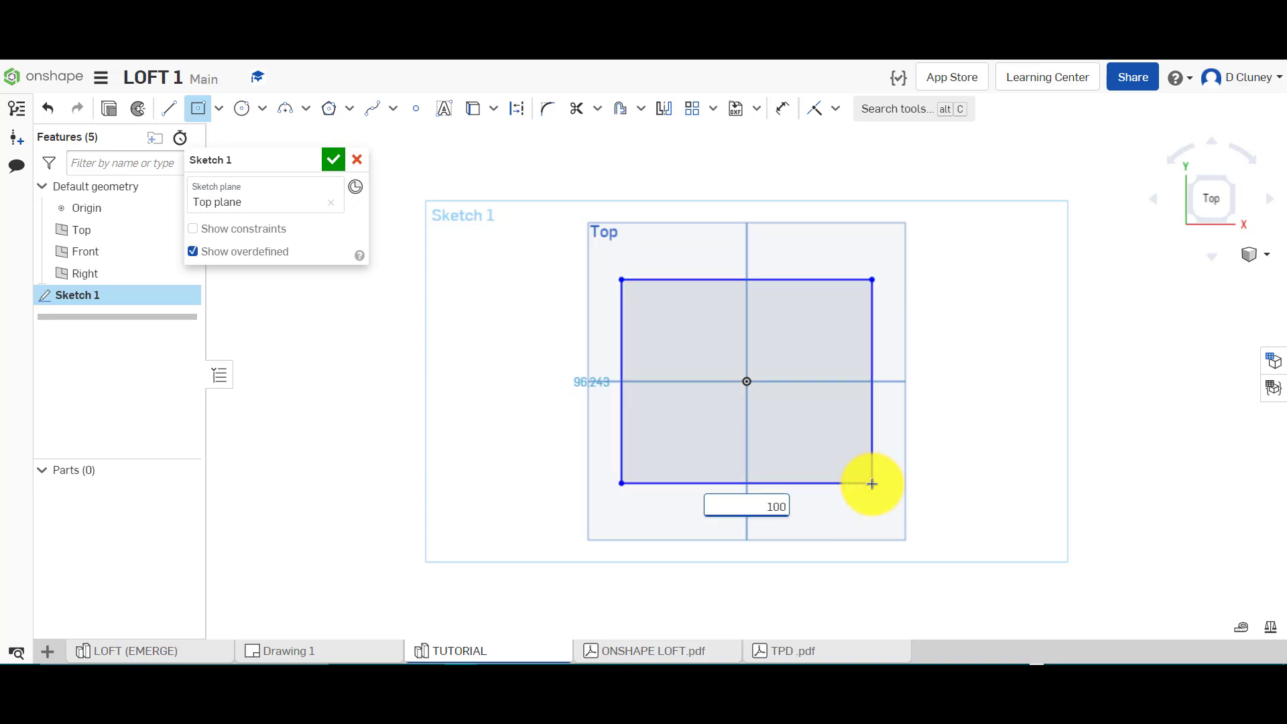
{"action": "key", "text": "Tab"}
{"action": "key", "text": "BackSpace"}
{"action": "type", "text": "100"}
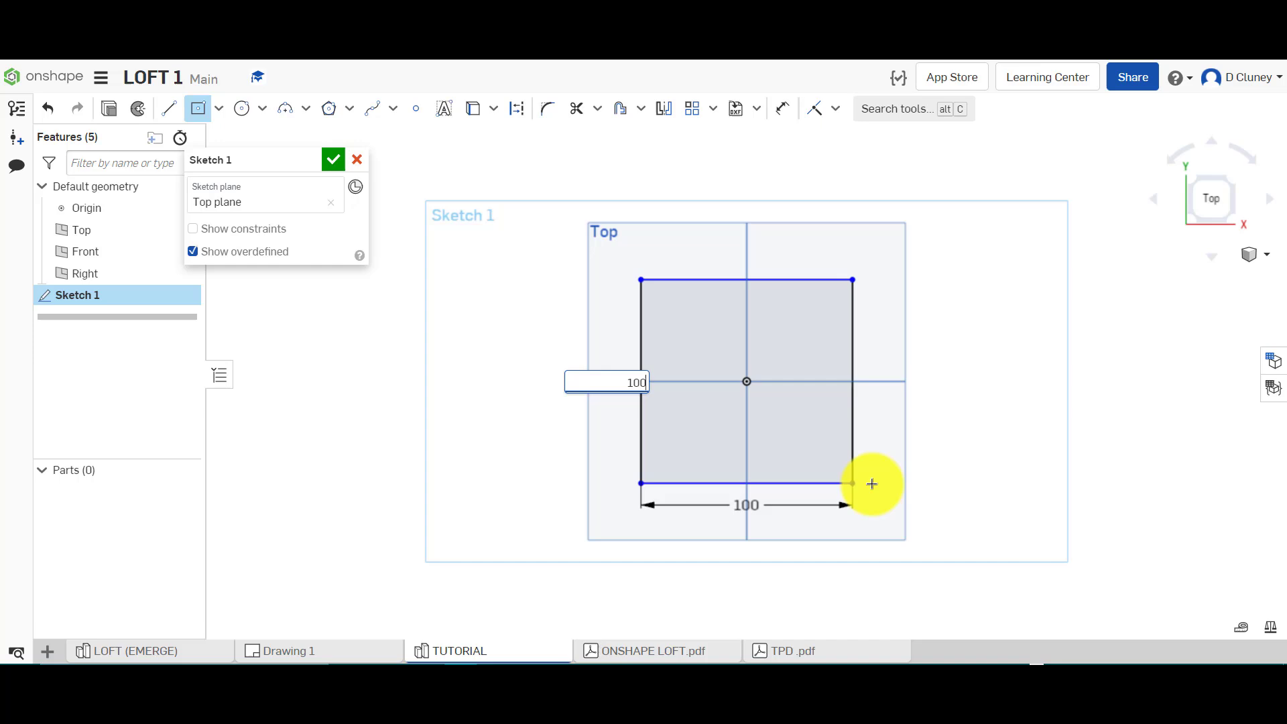
{"action": "key", "text": "Return"}
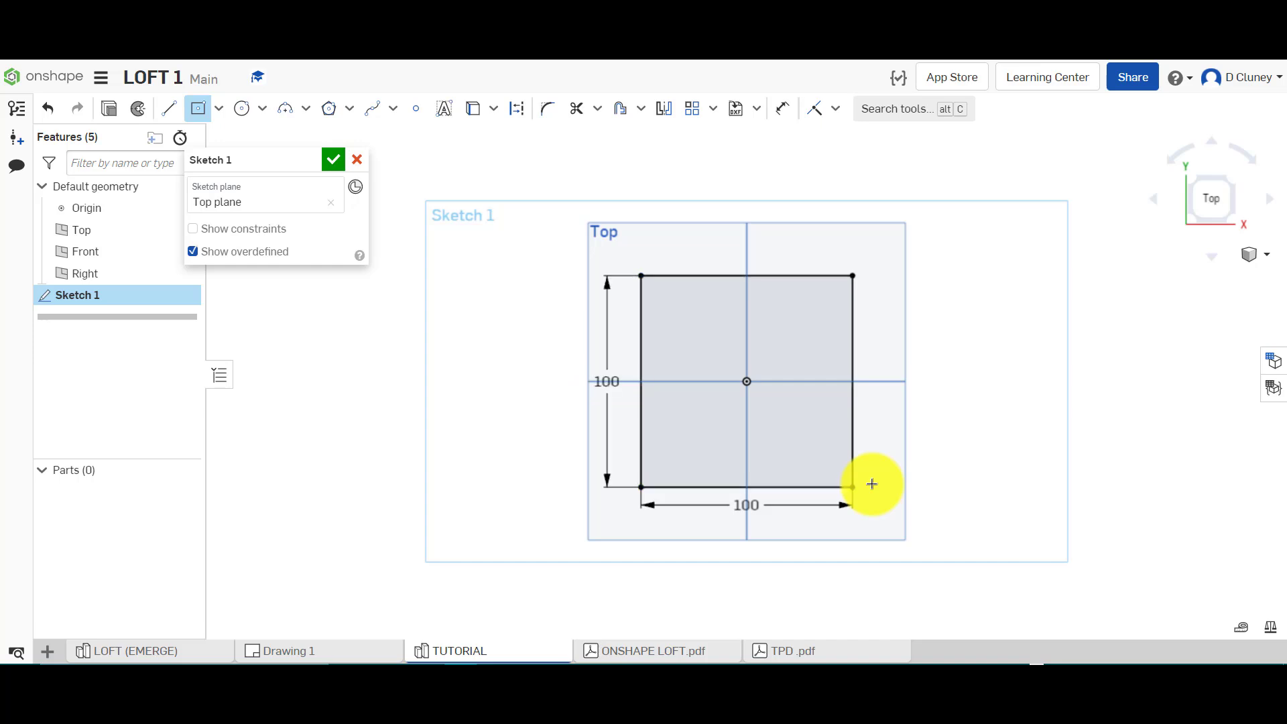
{"action": "left_click", "coordinate": [1230, 186]}
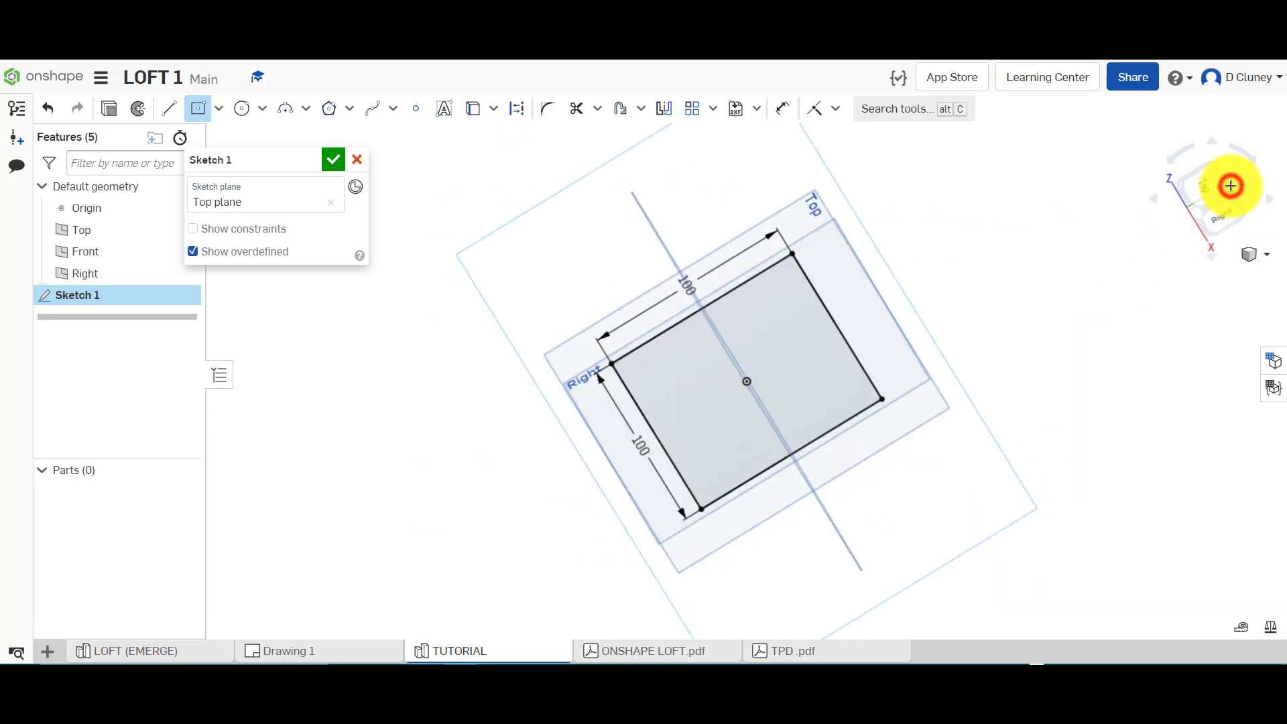
{"action": "left_click", "coordinate": [328, 159]}
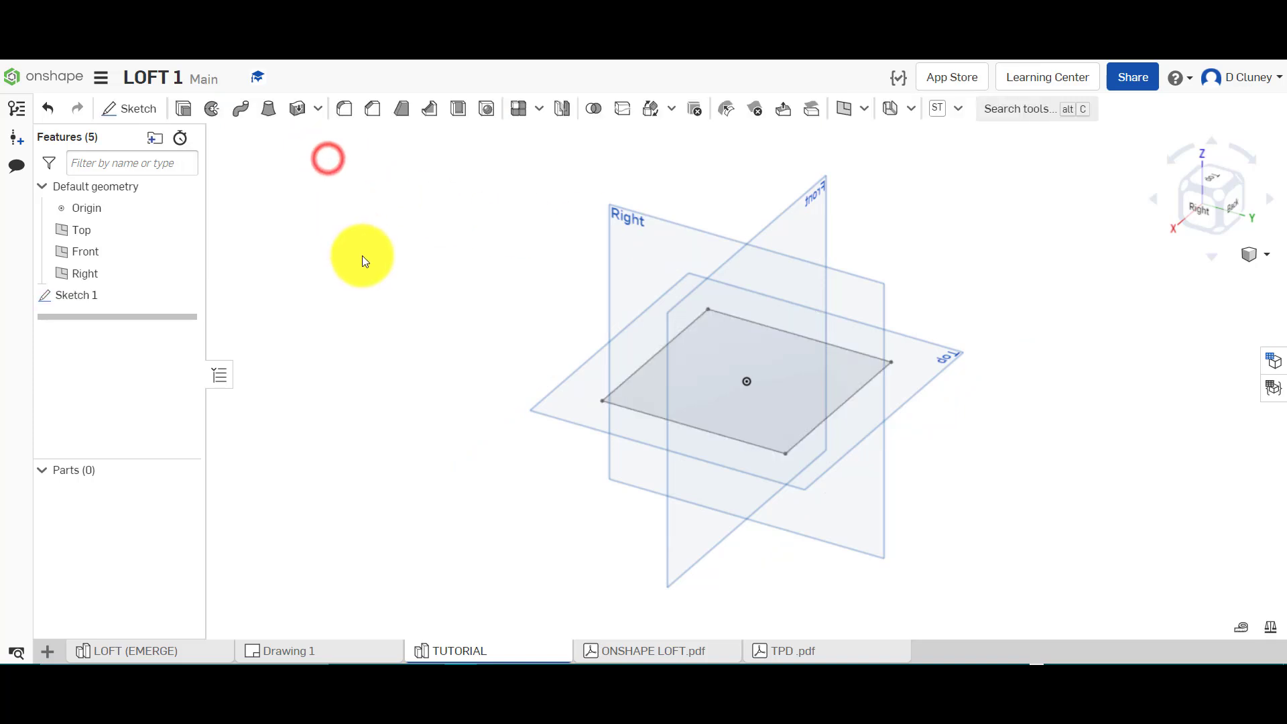
Rename the square base sketch as BOTTOM PROFILE.
{"action": "right_click", "coordinate": [104, 291]}
{"action": "left_click", "coordinate": [128, 297]}
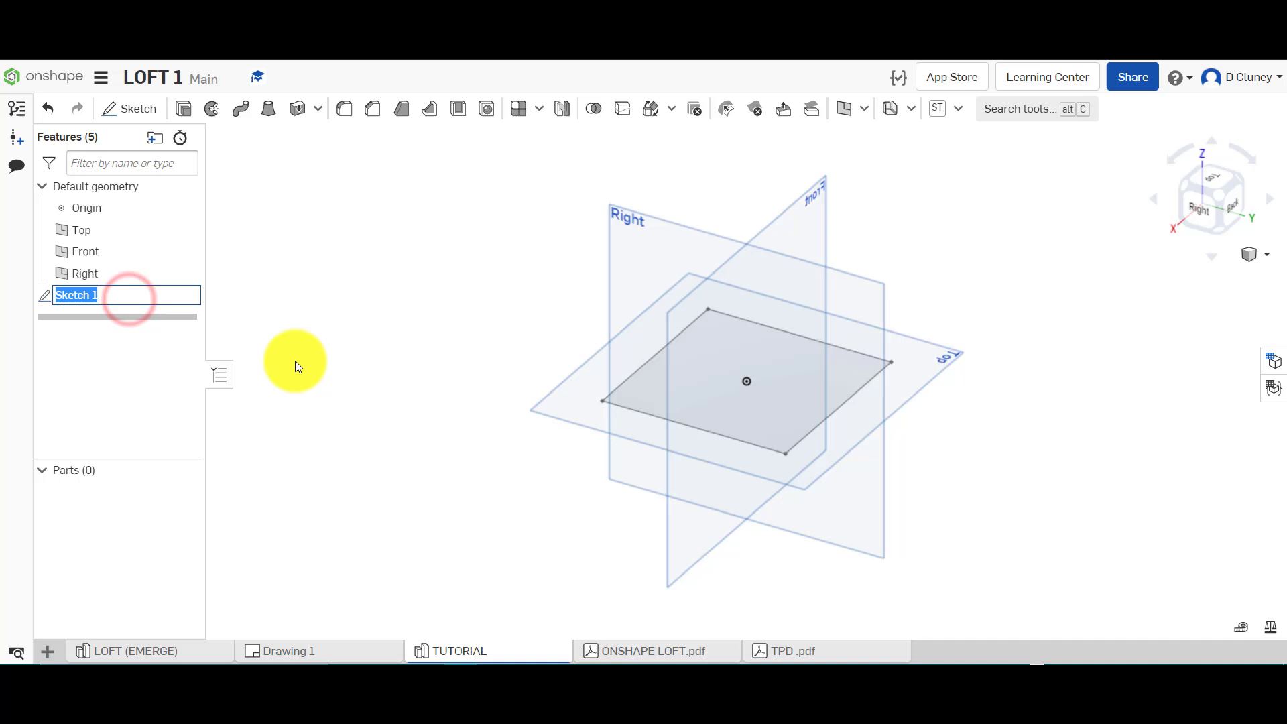
{"action": "type", "text": "BO"}
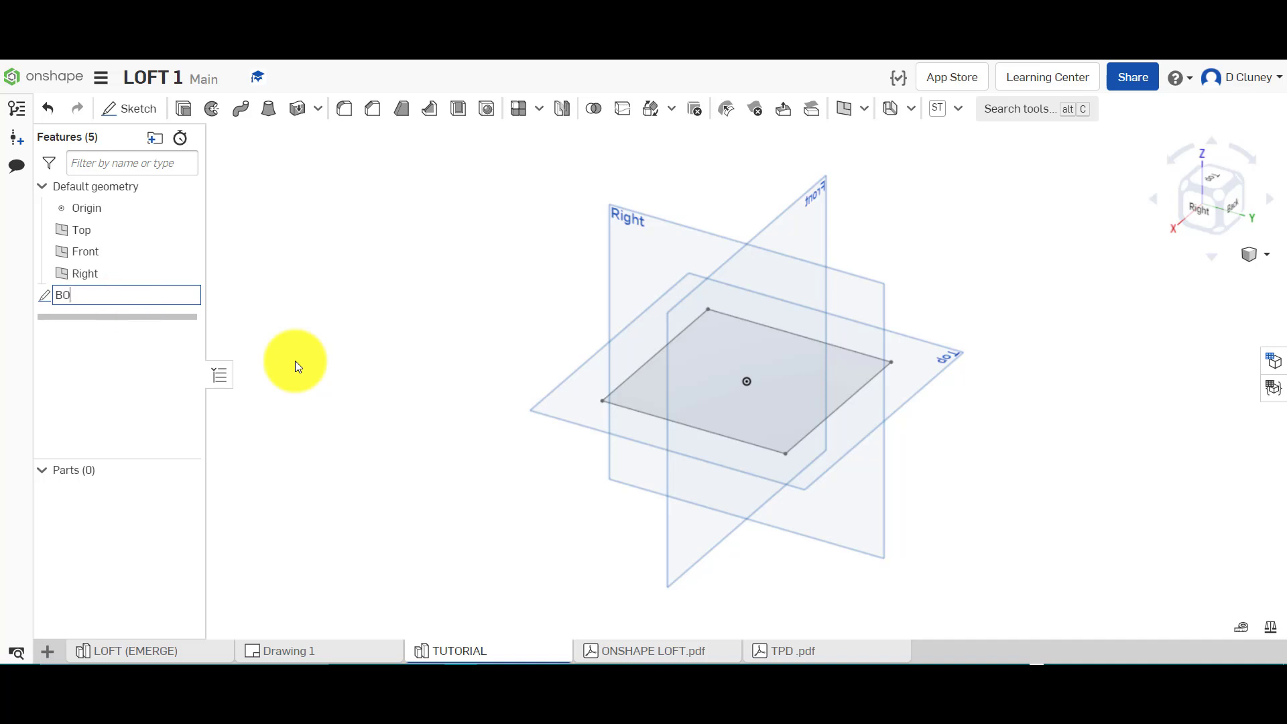
{"action": "type", "text": "TTOM PROFILE"}
{"action": "left_click", "coordinate": [489, 373]}
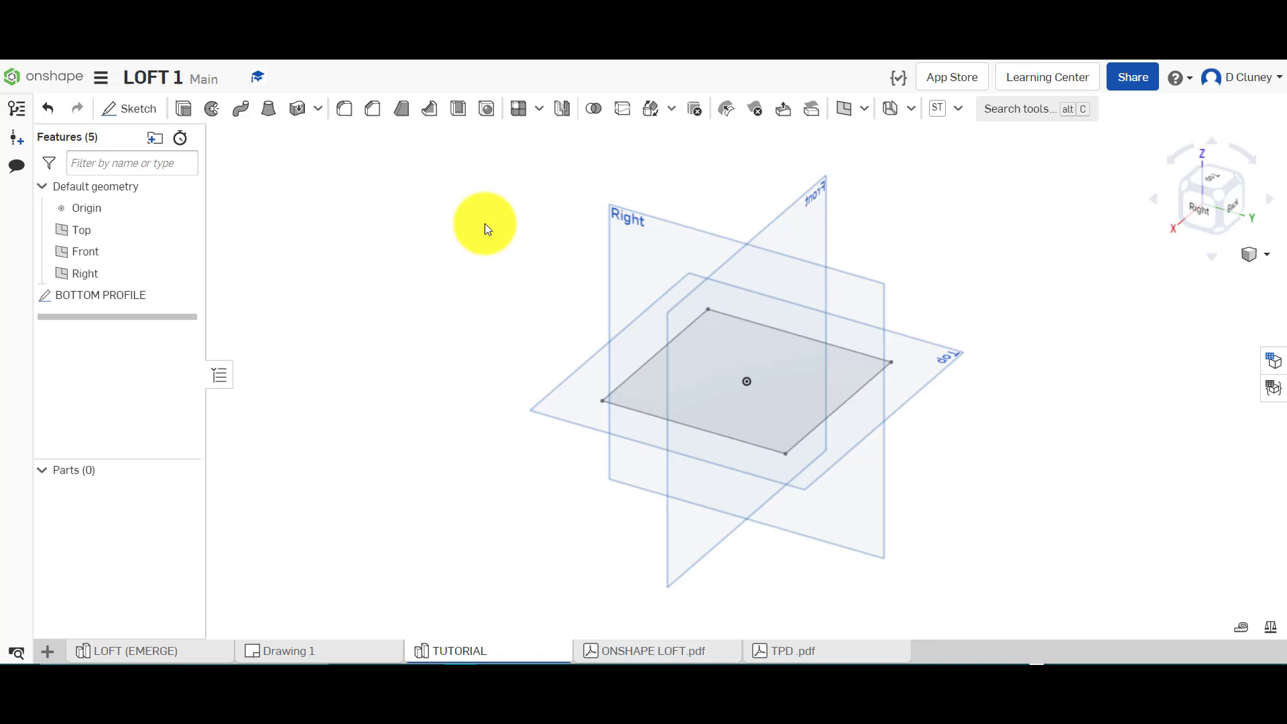
Check the front view's base width and height dimensions in Drawing 1 and return to the TUTORIAL Part Studio.
{"action": "left_click", "coordinate": [321, 654]}
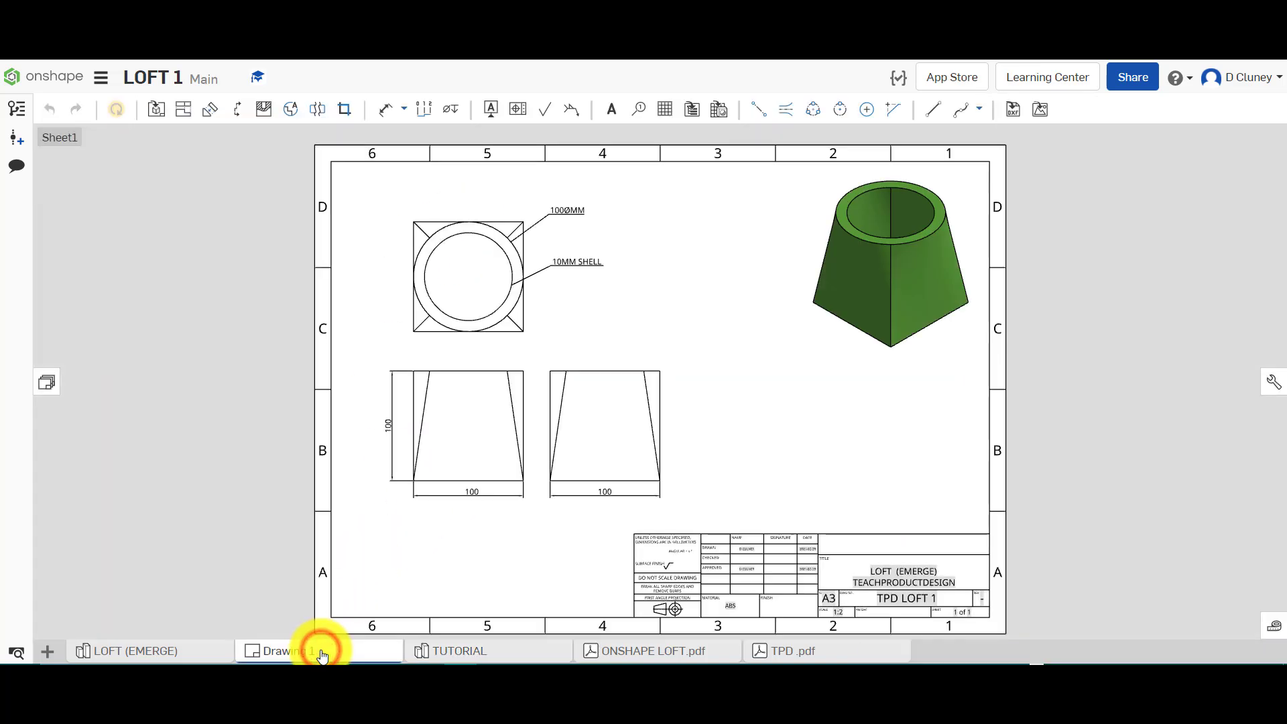
{"action": "left_click", "coordinate": [472, 497]}
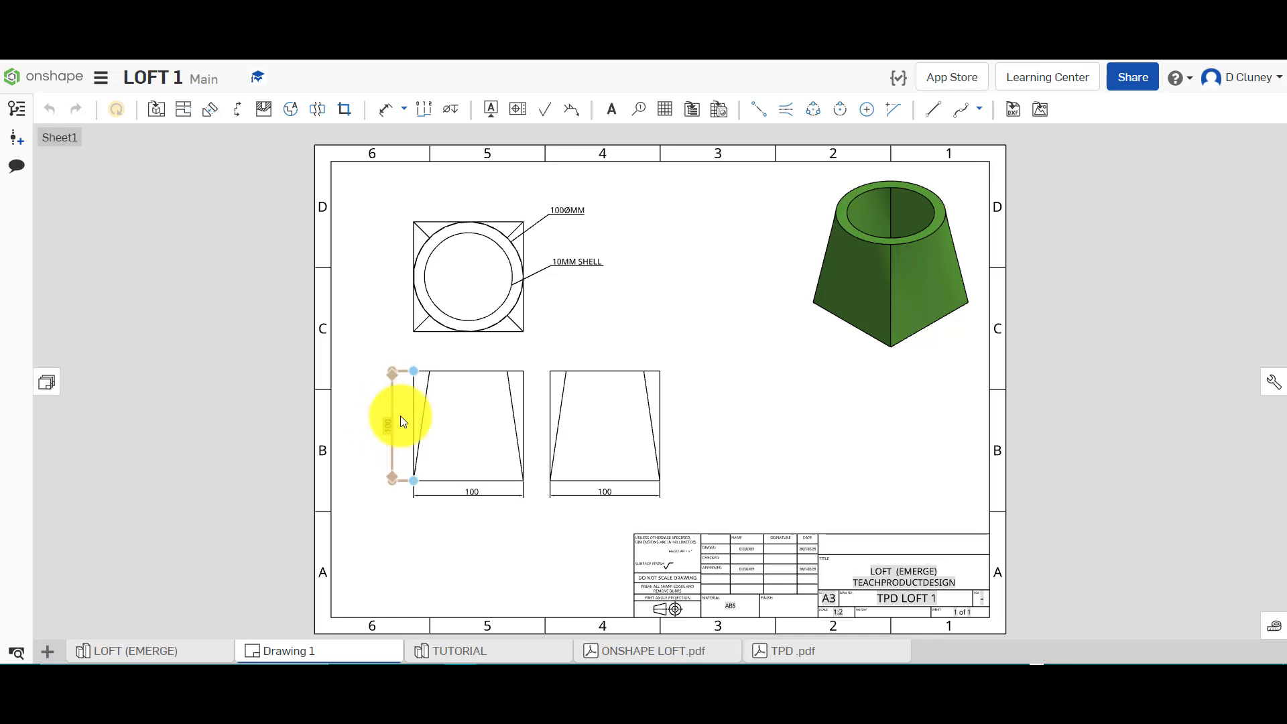
{"action": "left_click", "coordinate": [450, 649]}
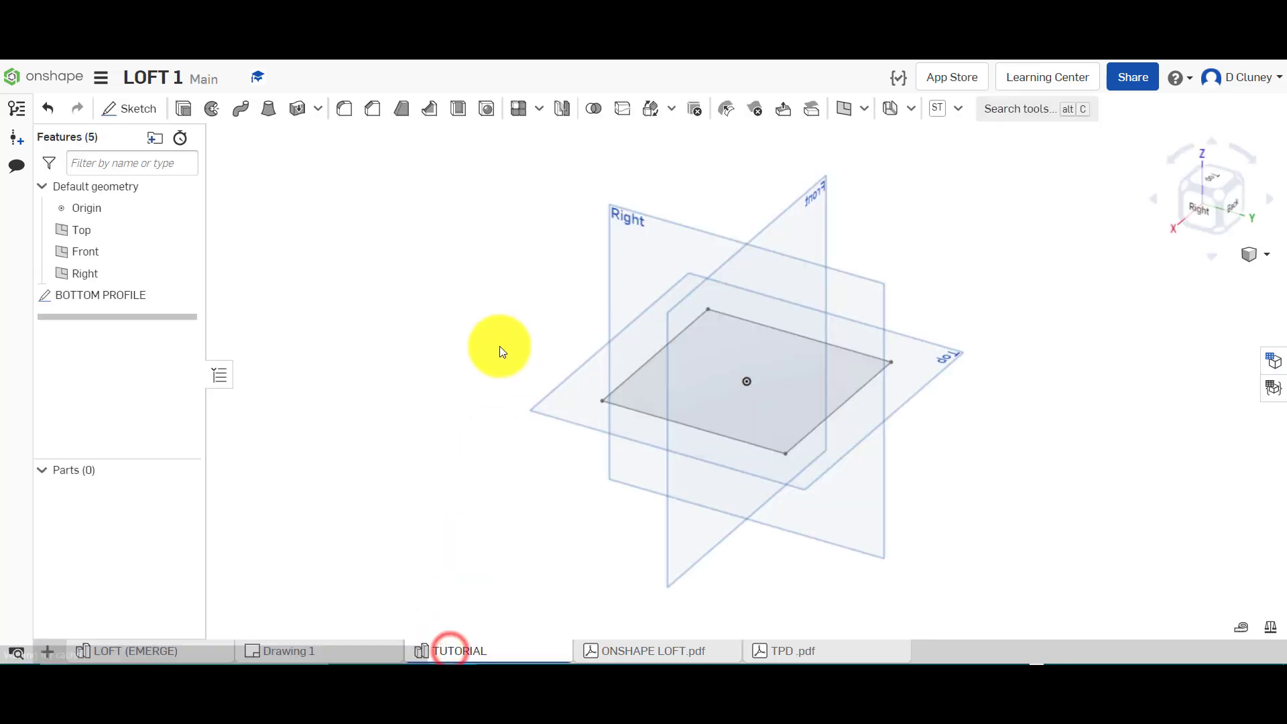
Create a construction plane offset 100 mm above the Top plane.
{"action": "left_click", "coordinate": [946, 372]}
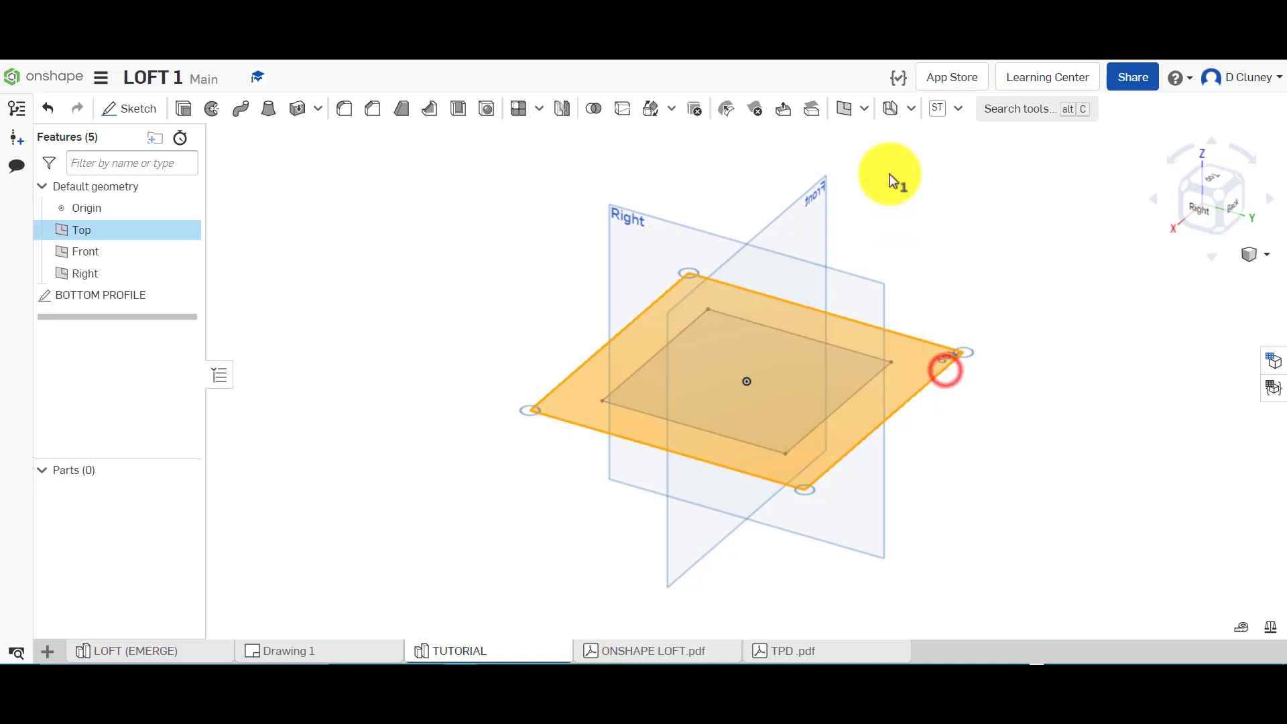
{"action": "left_click", "coordinate": [865, 109]}
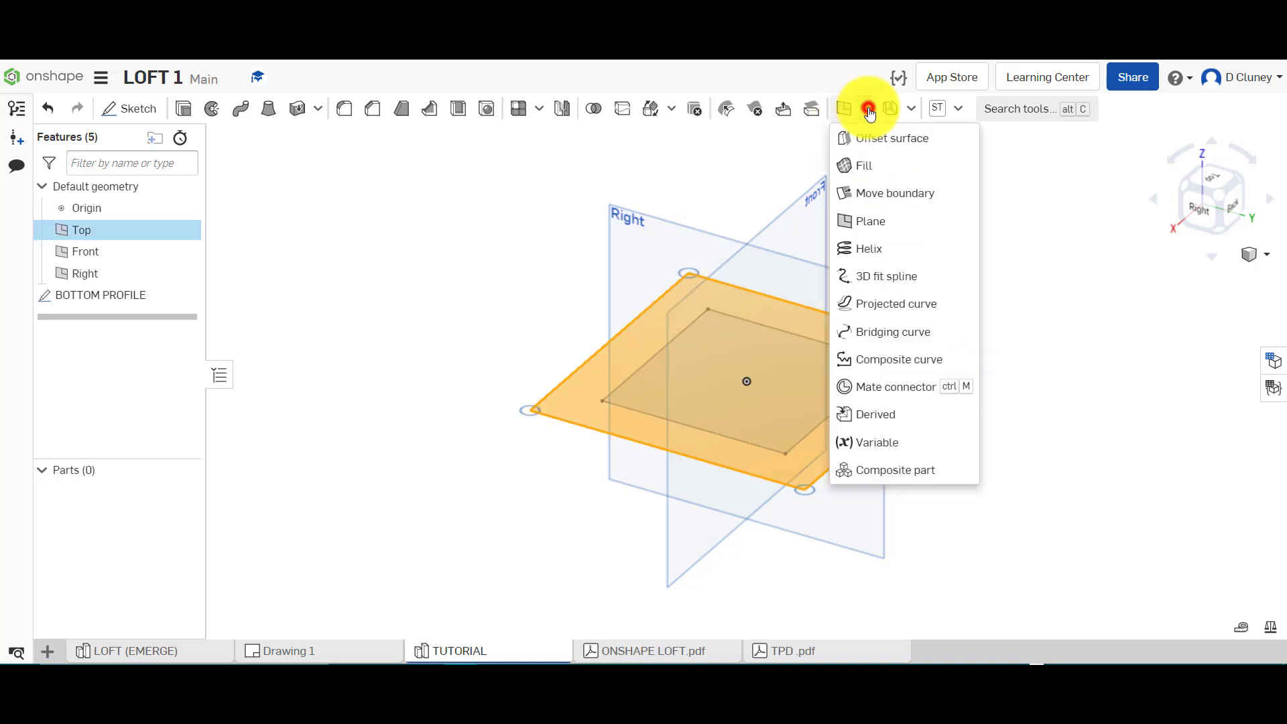
{"action": "left_click", "coordinate": [883, 227]}
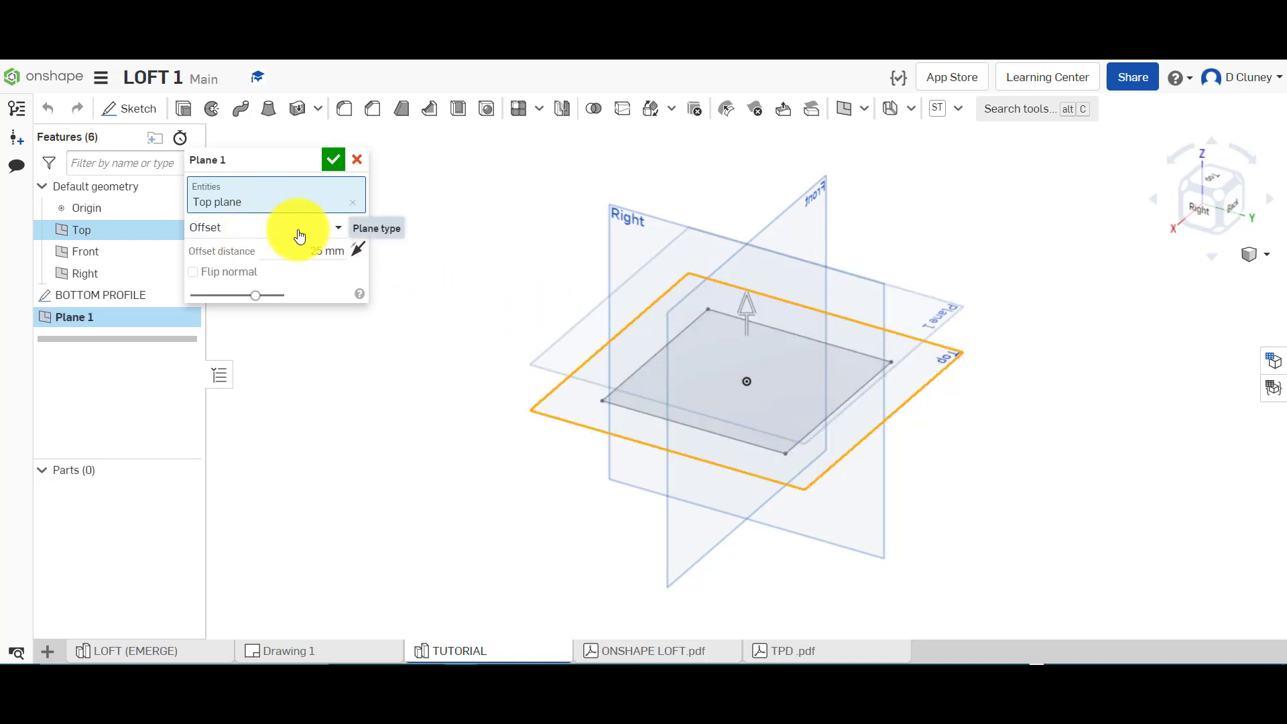
{"action": "left_click_drag", "start_coordinate": [747, 307], "coordinate": [747, 193]}
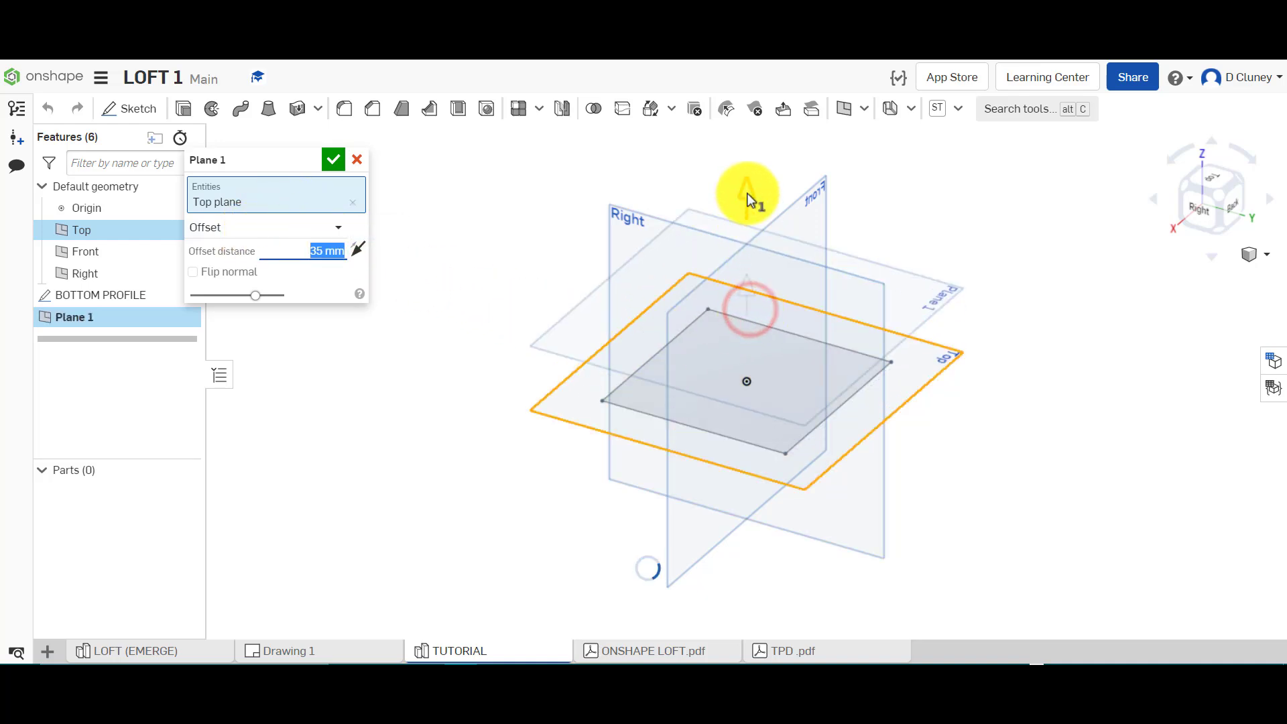
{"action": "left_click", "coordinate": [305, 251]}
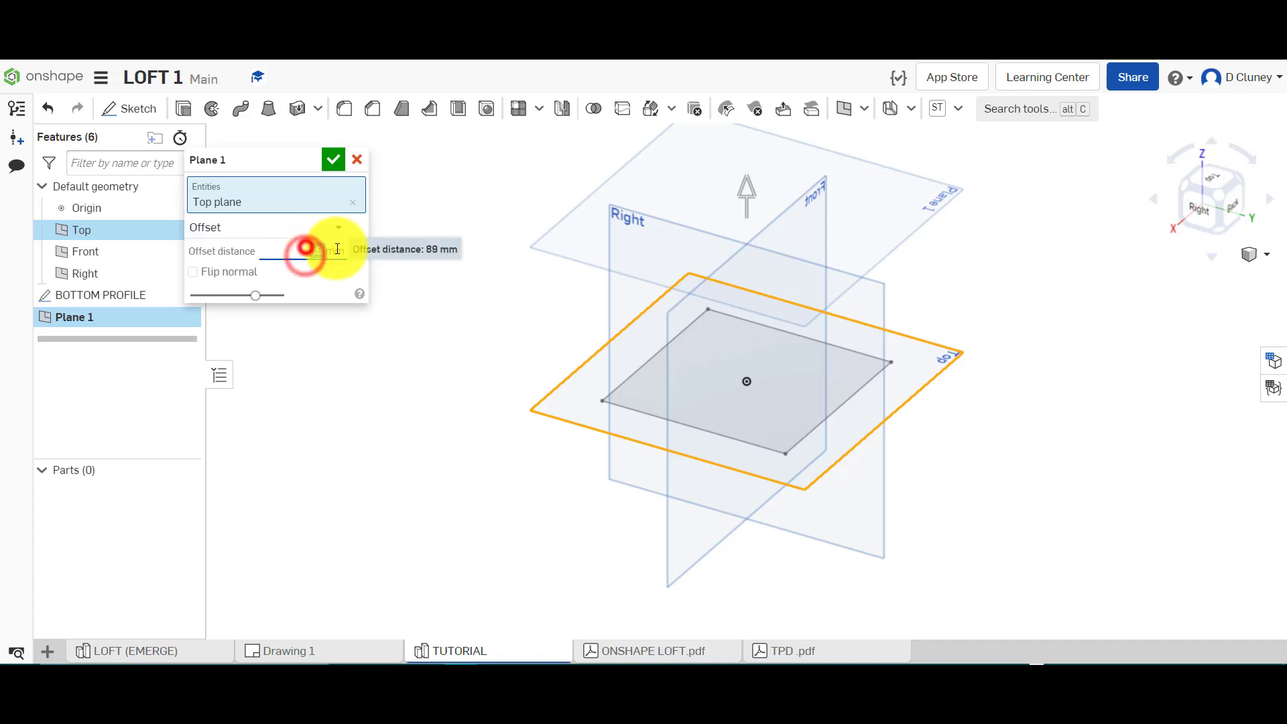
{"action": "type", "text": "100"}
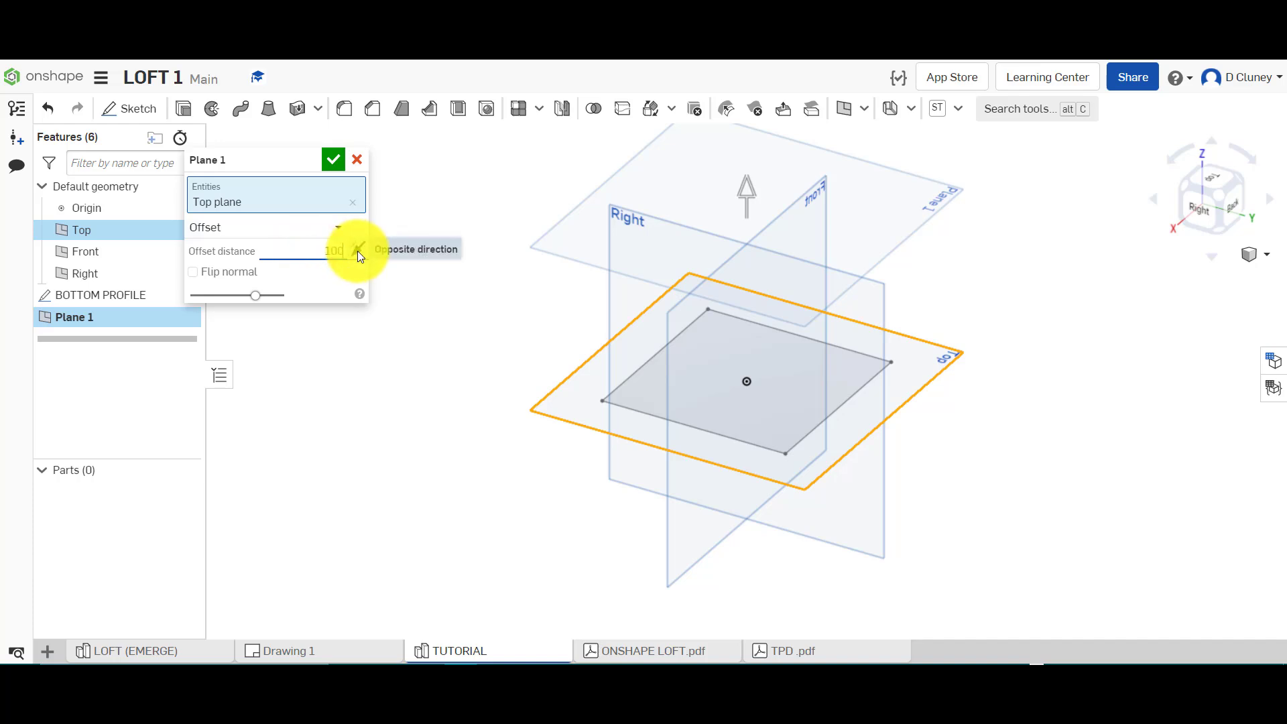
{"action": "left_click", "coordinate": [333, 161]}
On the offset plane above the base, sketch a circle about 94 mm in diameter centred on the origin.
{"action": "scroll", "coordinate": [518, 308], "scroll_direction": "up", "scroll_amount": 3}
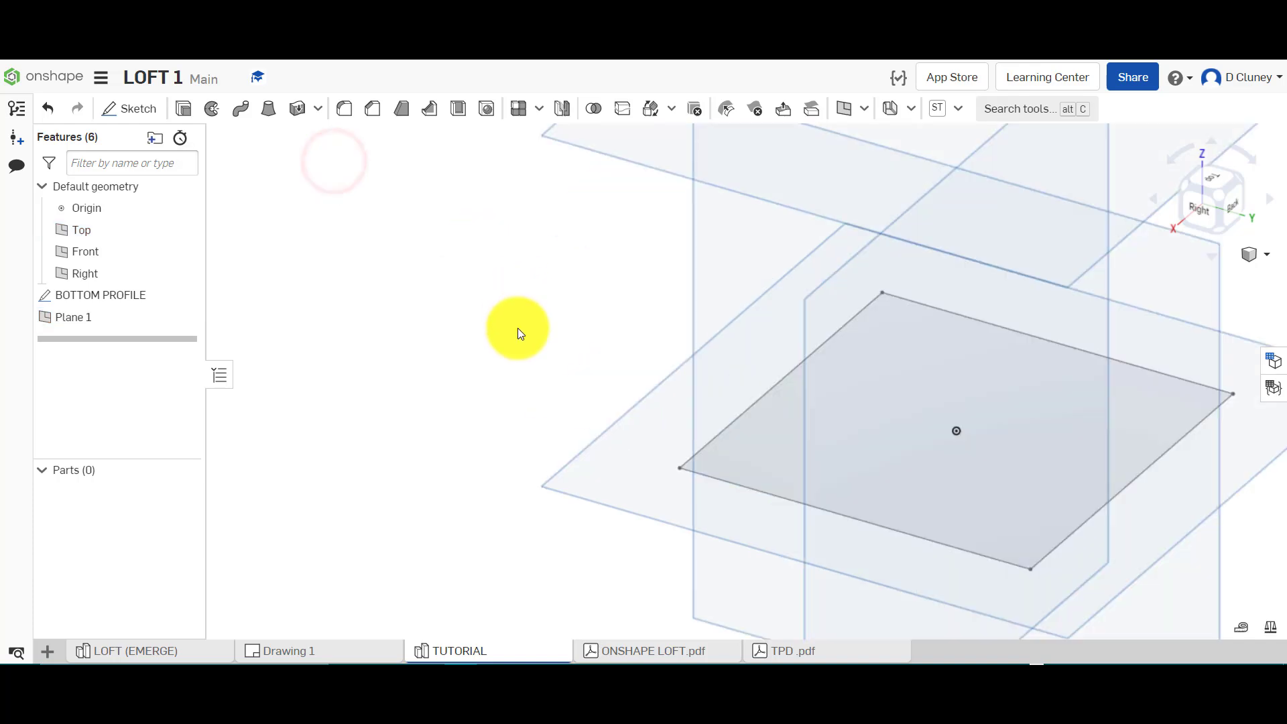
{"action": "scroll", "coordinate": [517, 328], "scroll_direction": "down", "scroll_amount": 6}
{"action": "scroll", "coordinate": [815, 206], "scroll_direction": "up", "scroll_amount": 4}
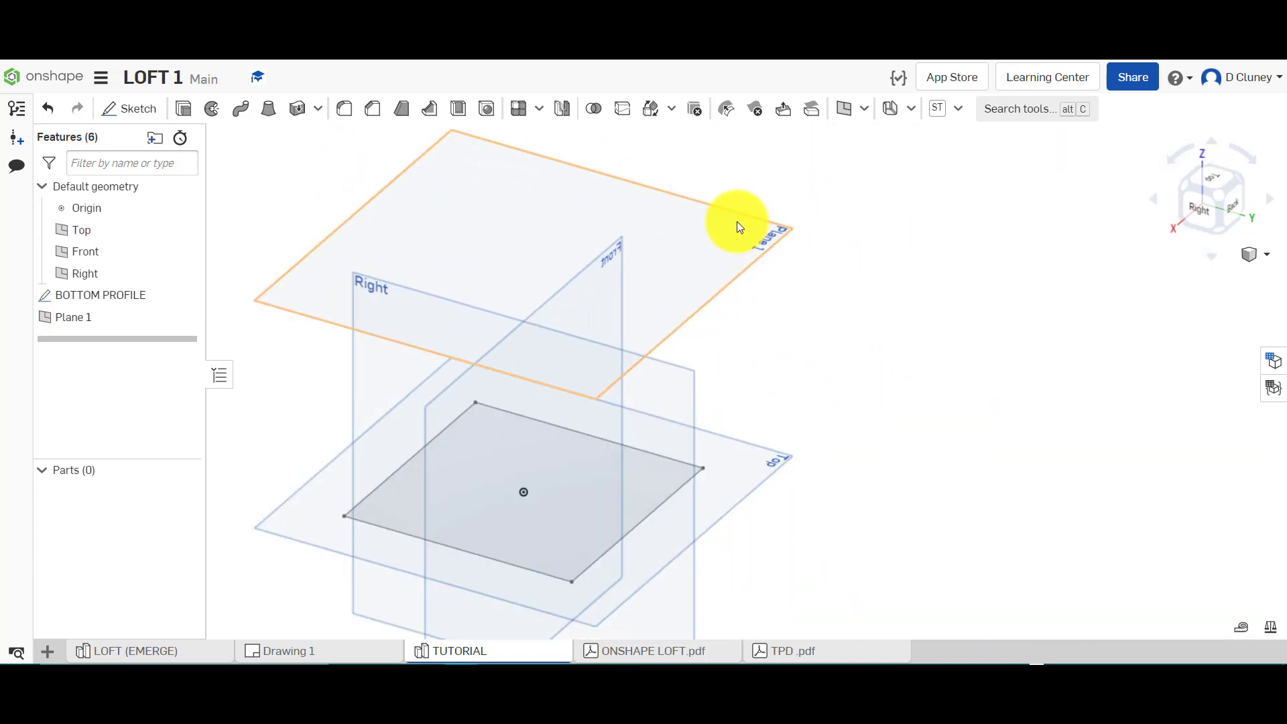
{"action": "left_click", "coordinate": [130, 108]}
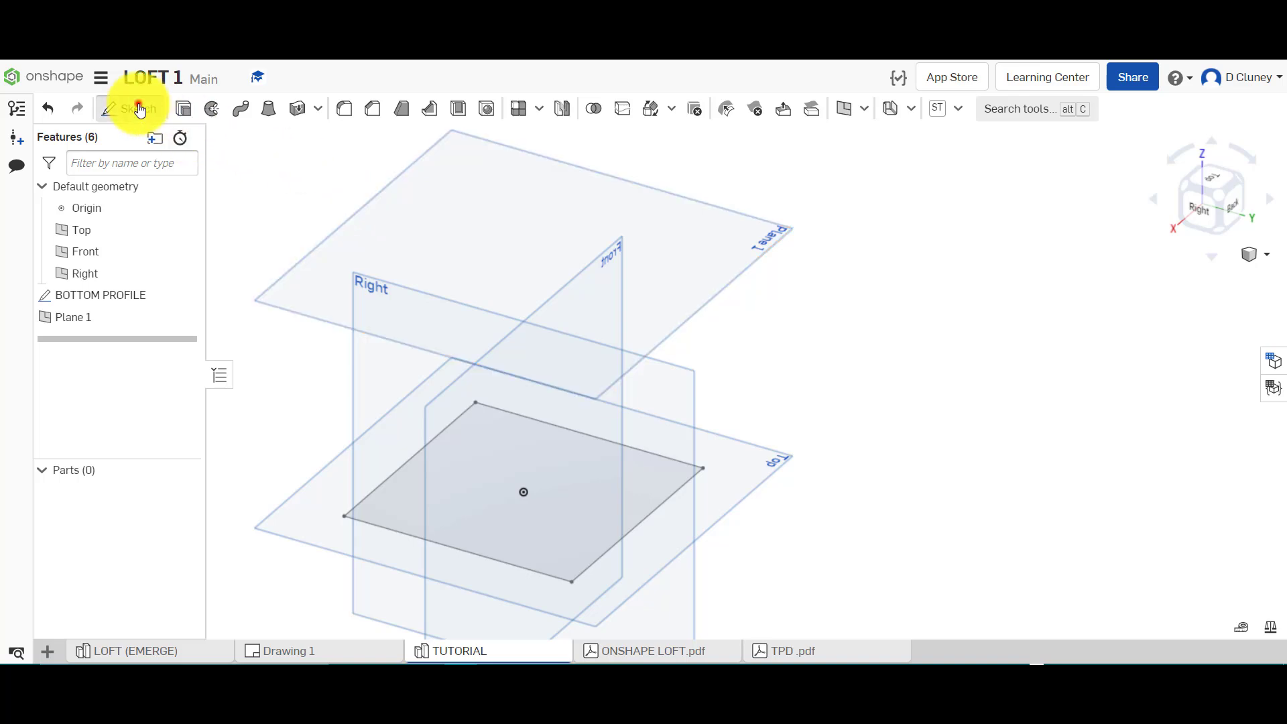
{"action": "left_click", "coordinate": [703, 225]}
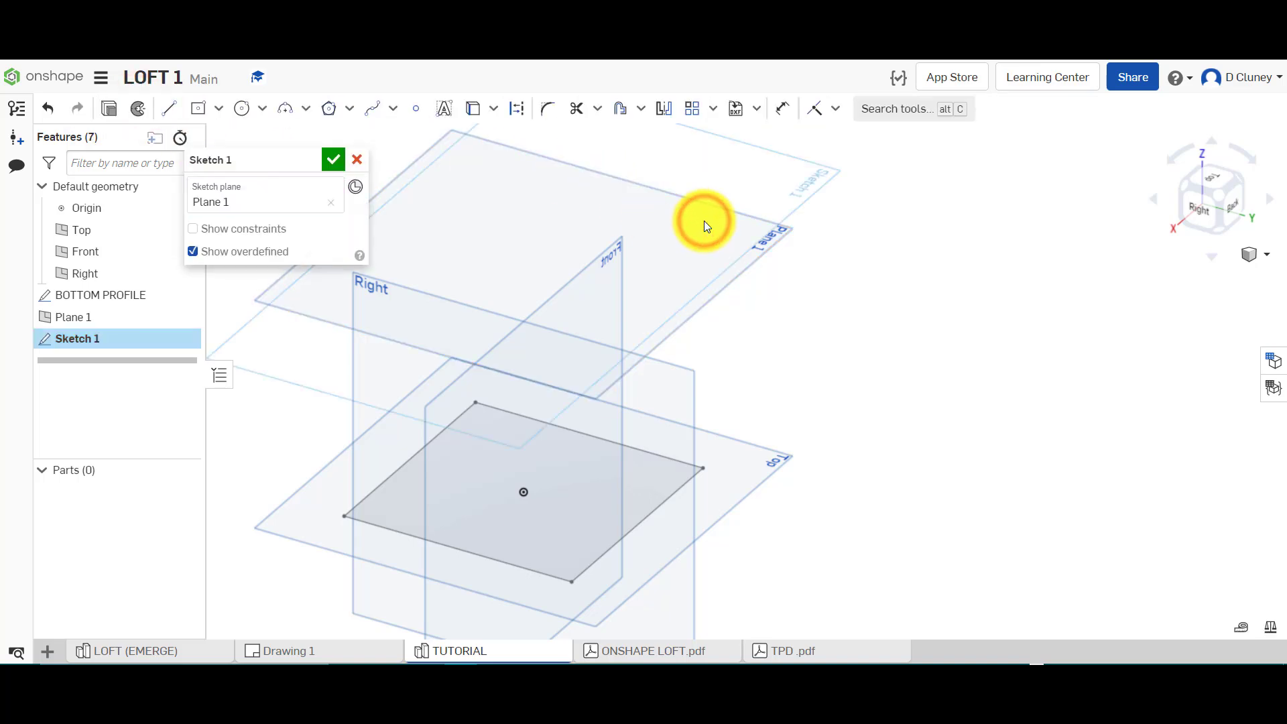
{"action": "key", "text": "n"}
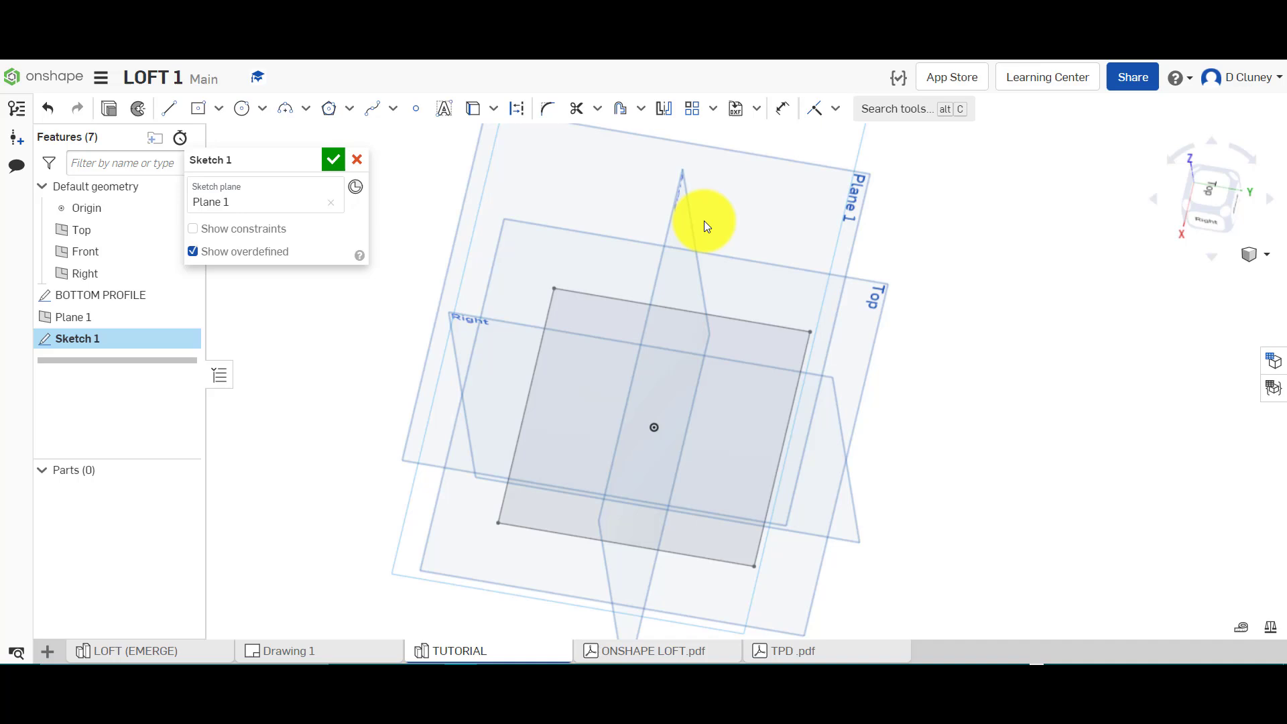
{"action": "left_click", "coordinate": [245, 110]}
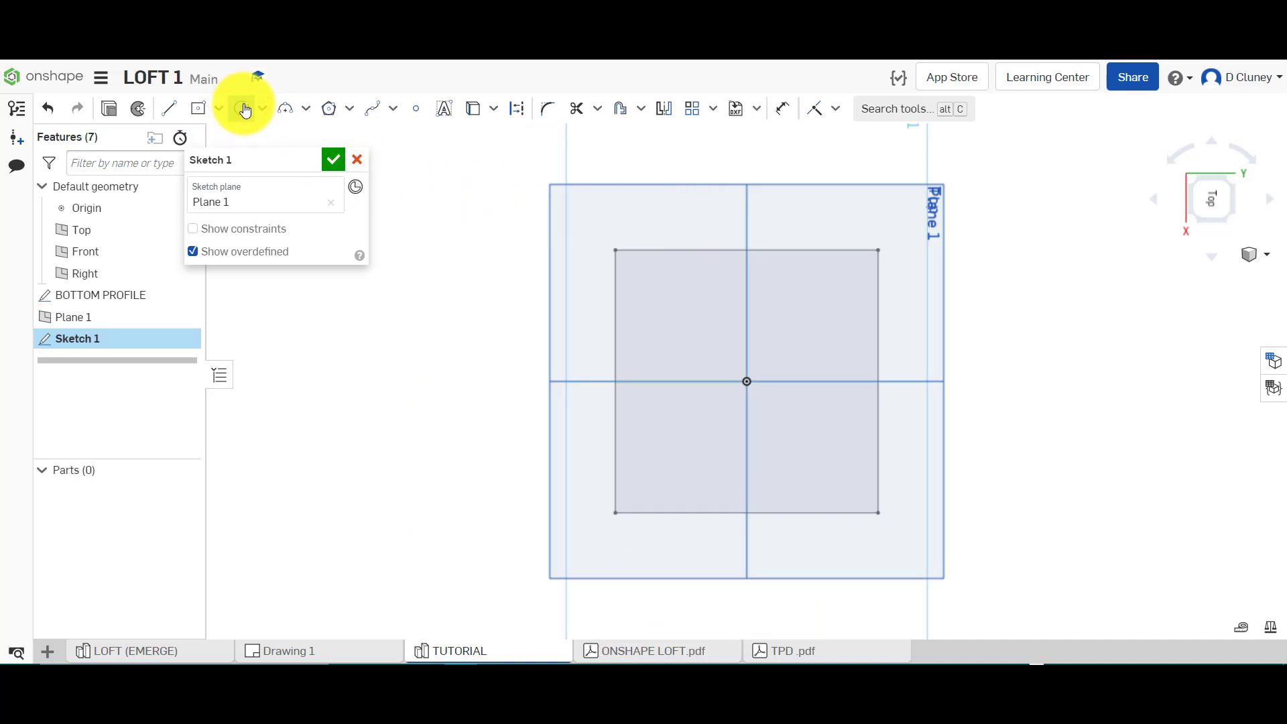
{"action": "left_click", "coordinate": [746, 382]}
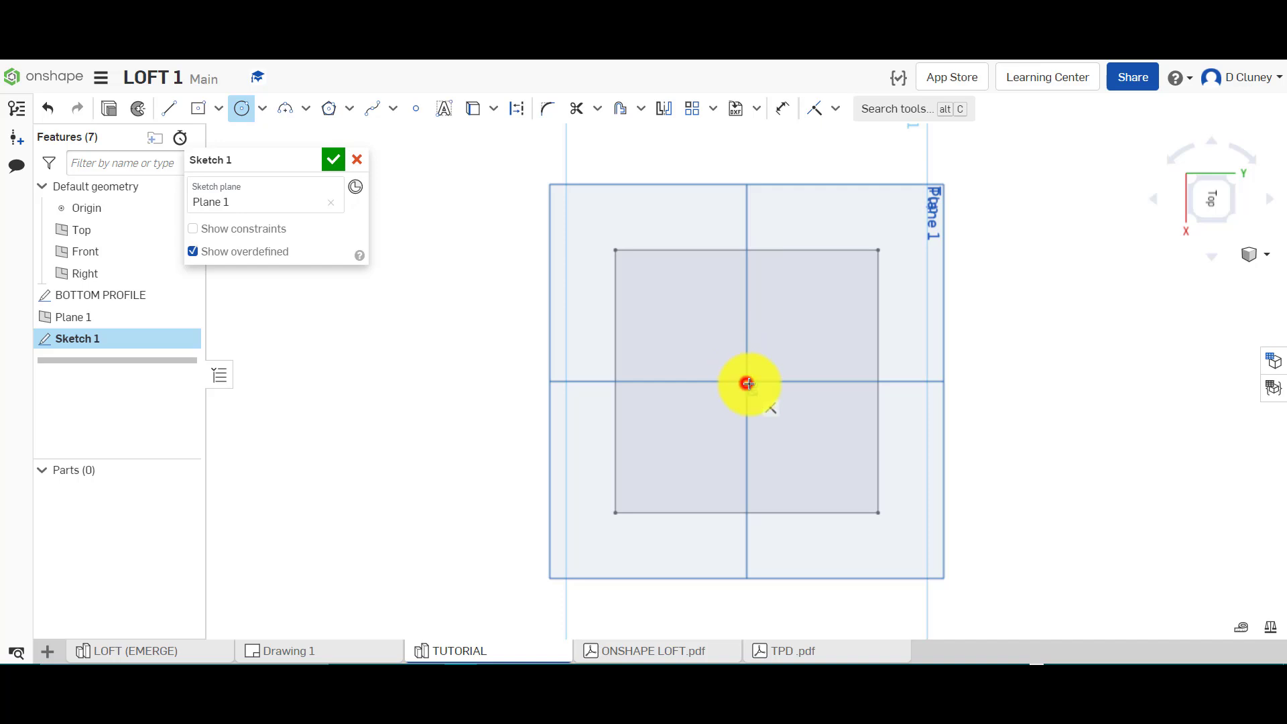
{"action": "left_click", "coordinate": [853, 442]}
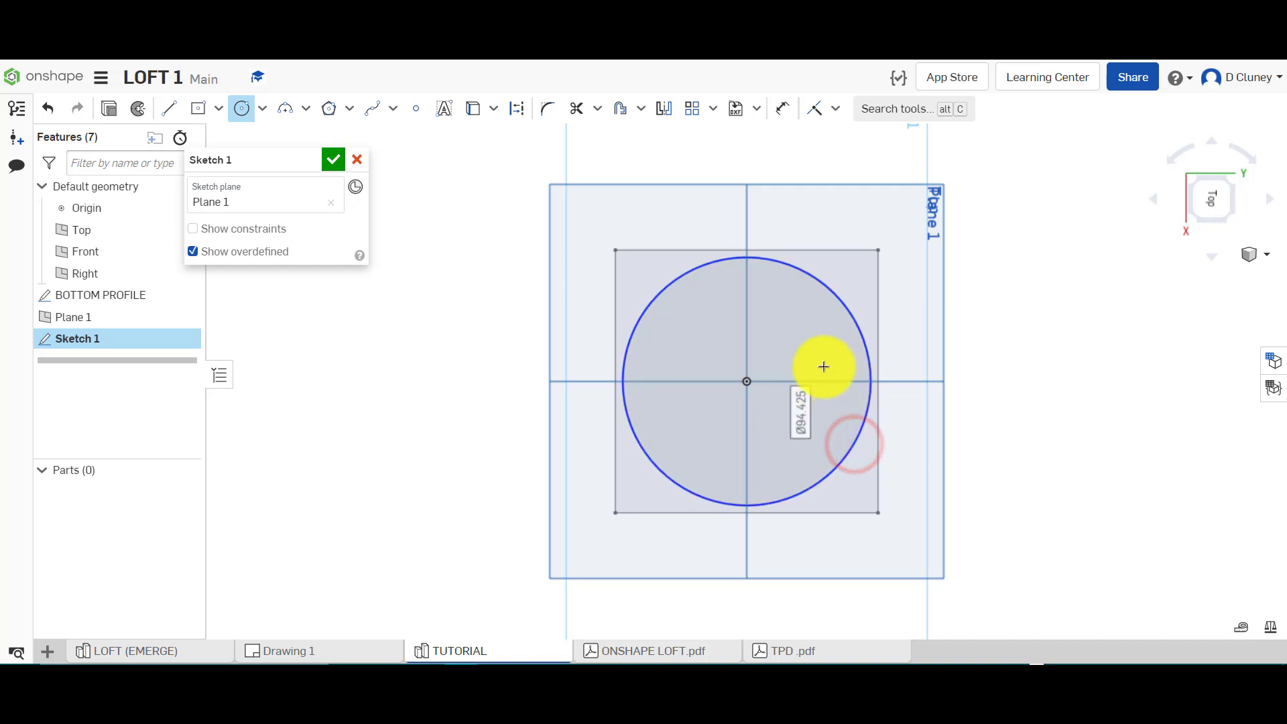
Set the circle's diameter to 100 mm and finish the sketch.
{"action": "type", "text": "100"}
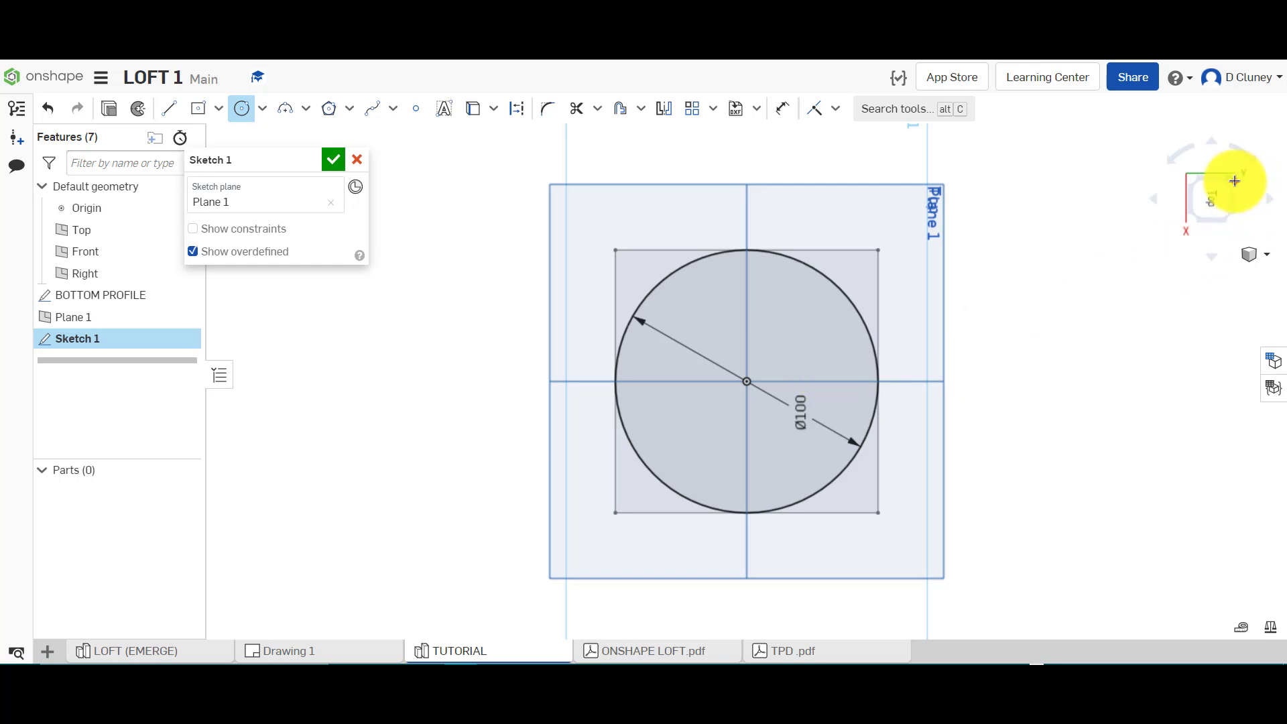
{"action": "left_click", "coordinate": [1235, 182]}
{"action": "left_click", "coordinate": [334, 159]}
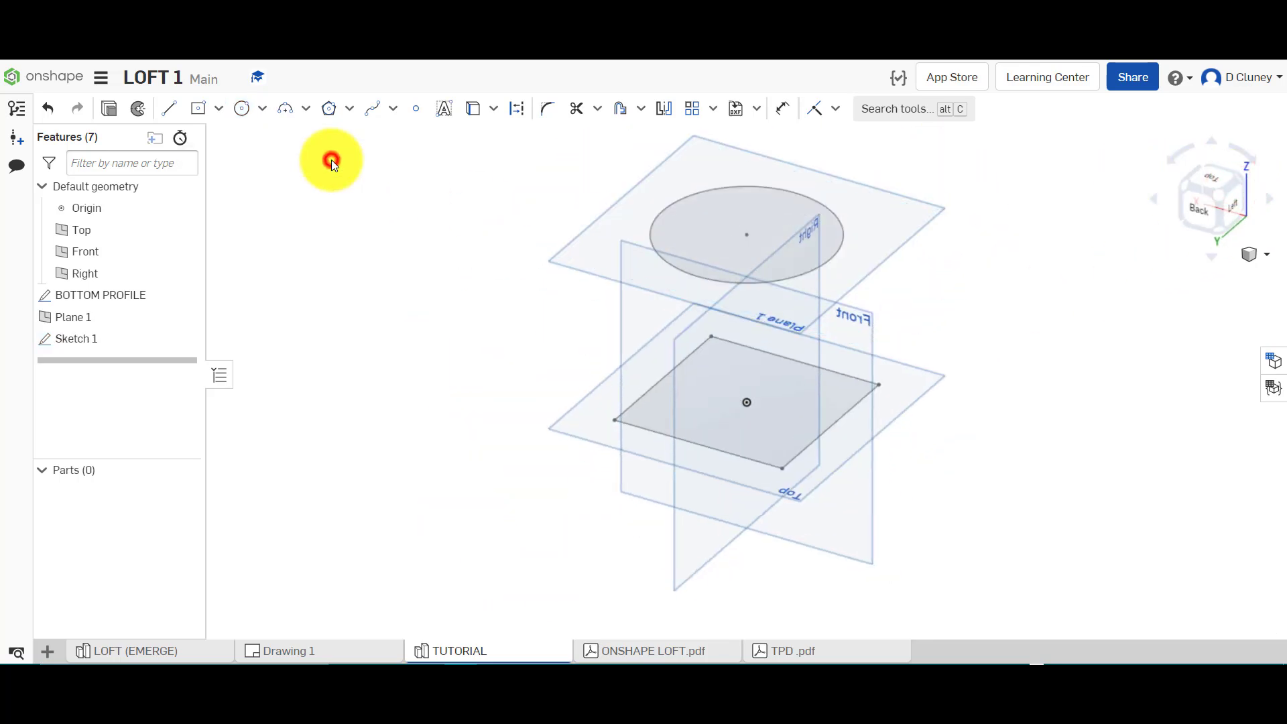
Rename the circle sketch as TOP PROFILE.
{"action": "right_click", "coordinate": [95, 337]}
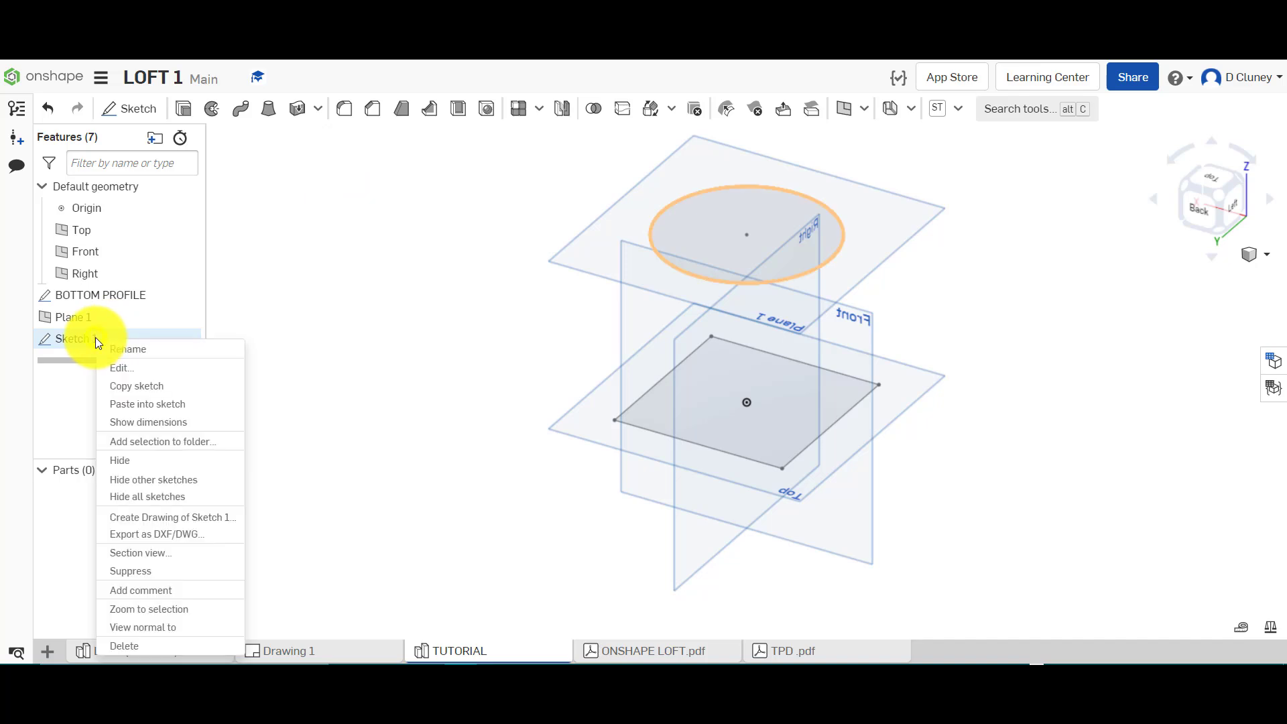
{"action": "left_click", "coordinate": [154, 349]}
{"action": "type", "text": "TO"}
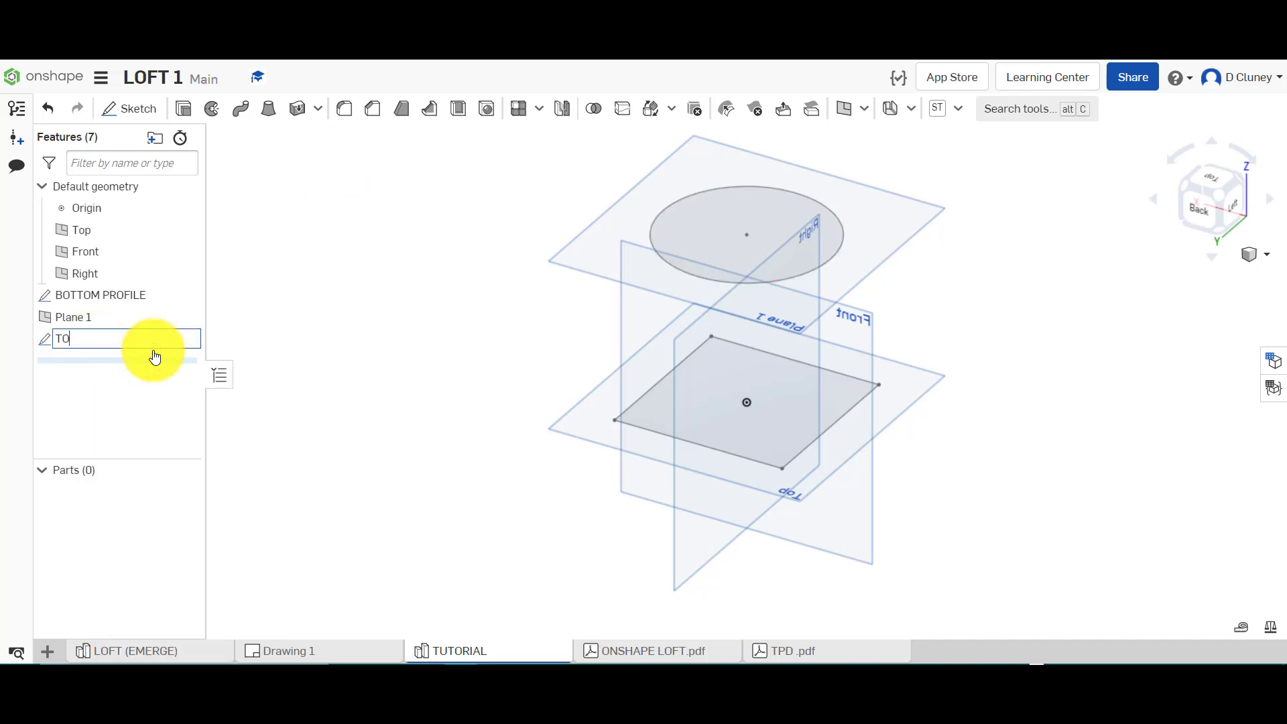
{"action": "type", "text": "P PROFILE"}
{"action": "left_click", "coordinate": [407, 371]}
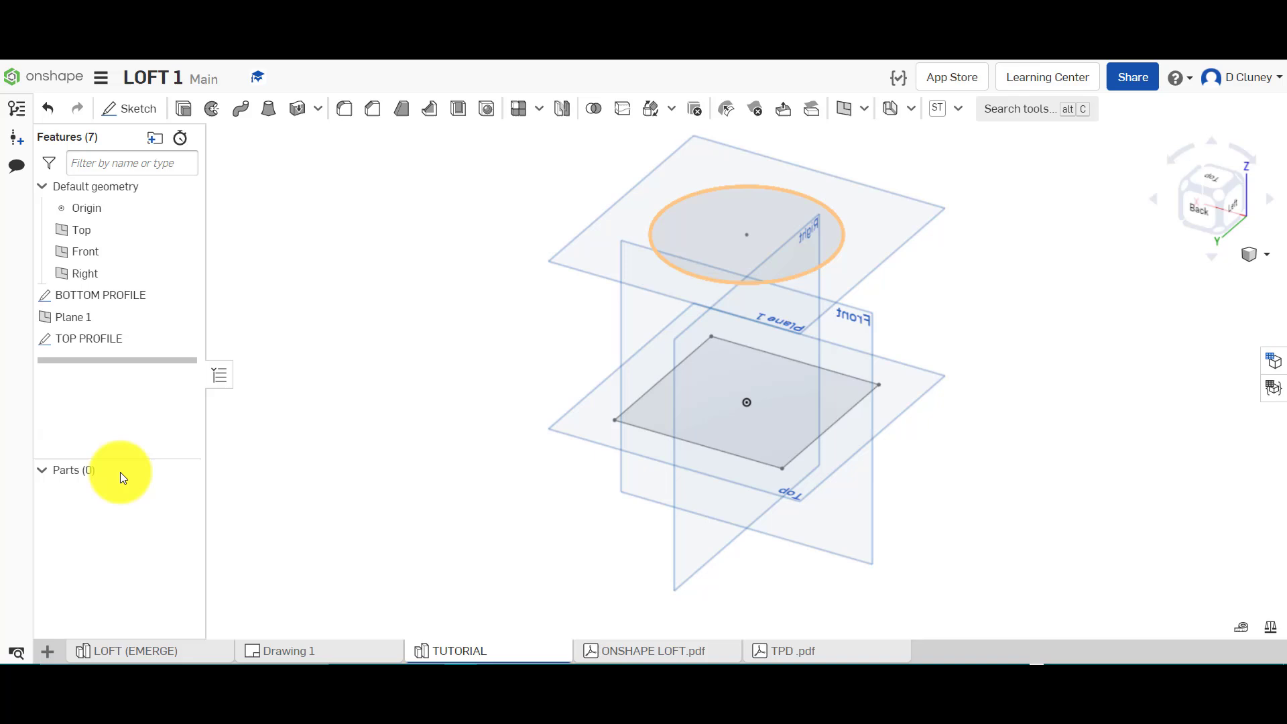
{"action": "left_click", "coordinate": [291, 352]}
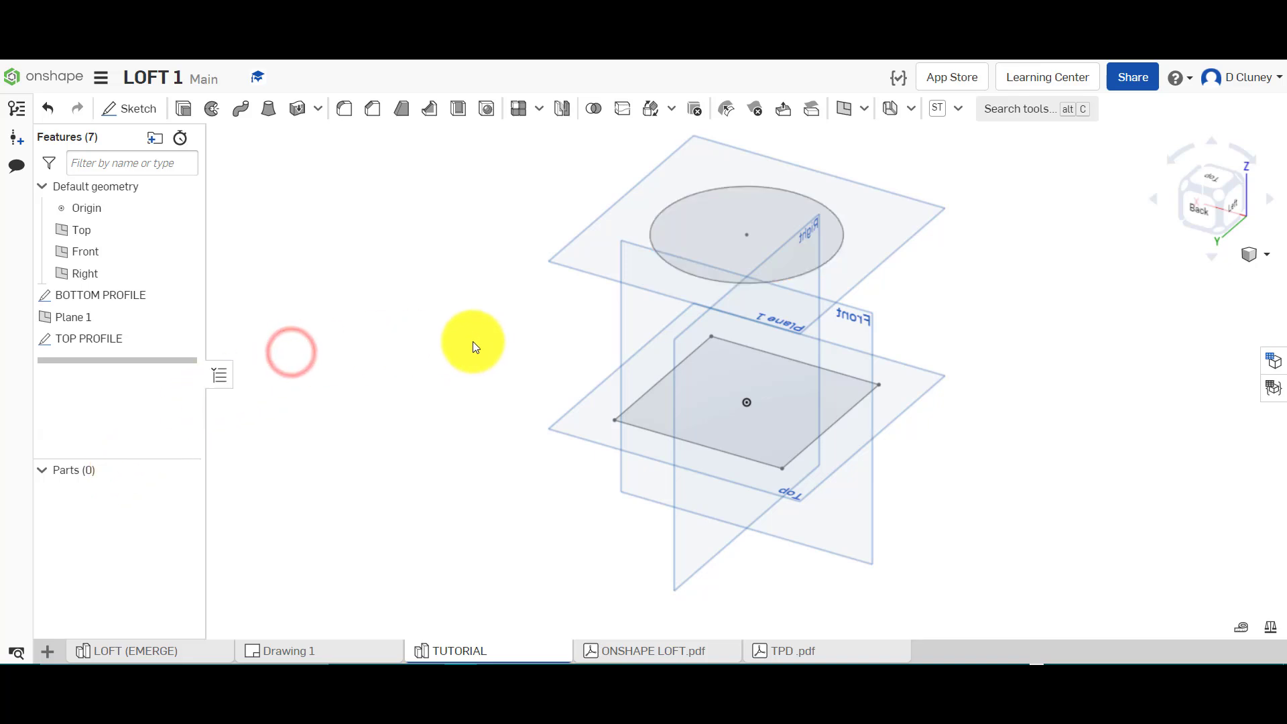
{"action": "mouse_move", "coordinate": [472, 351]}
{"action": "right_mouse_down"}
{"action": "mouse_move", "coordinate": [474, 320]}
{"action": "mouse_move", "coordinate": [477, 353]}
{"action": "right_mouse_up"}
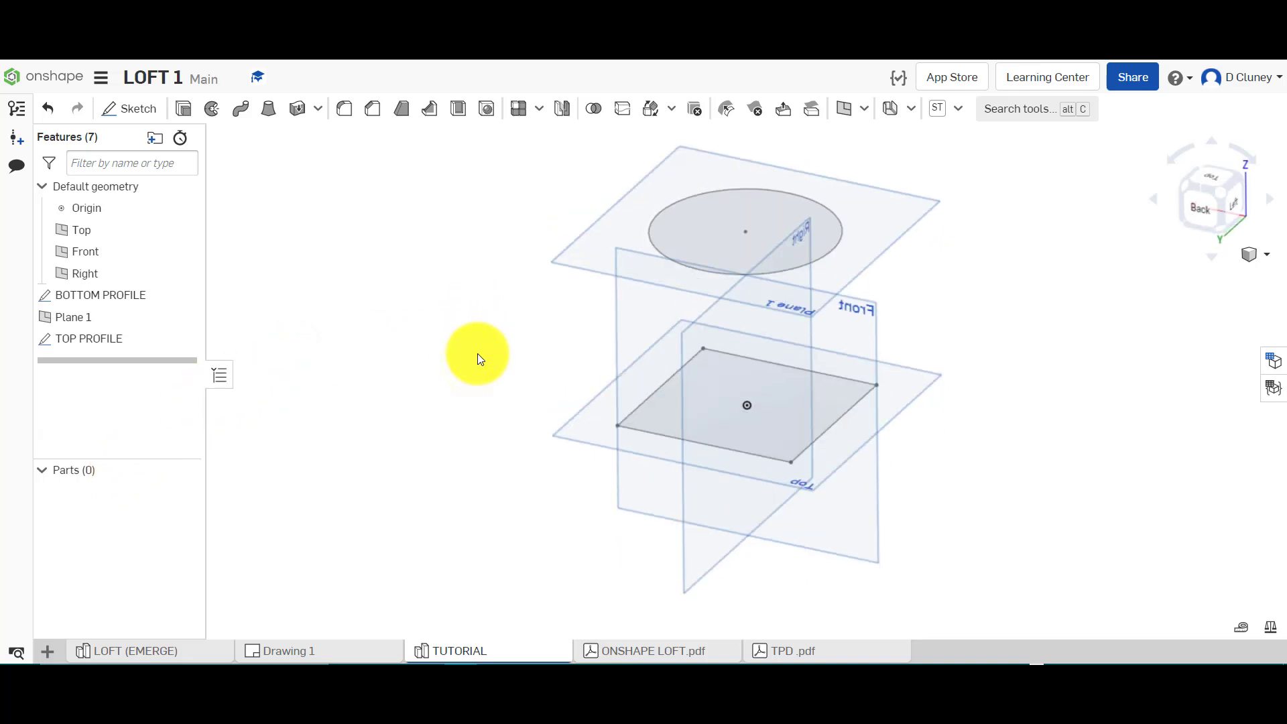
{"action": "left_click", "coordinate": [183, 108]}
{"action": "left_click", "coordinate": [767, 423]}
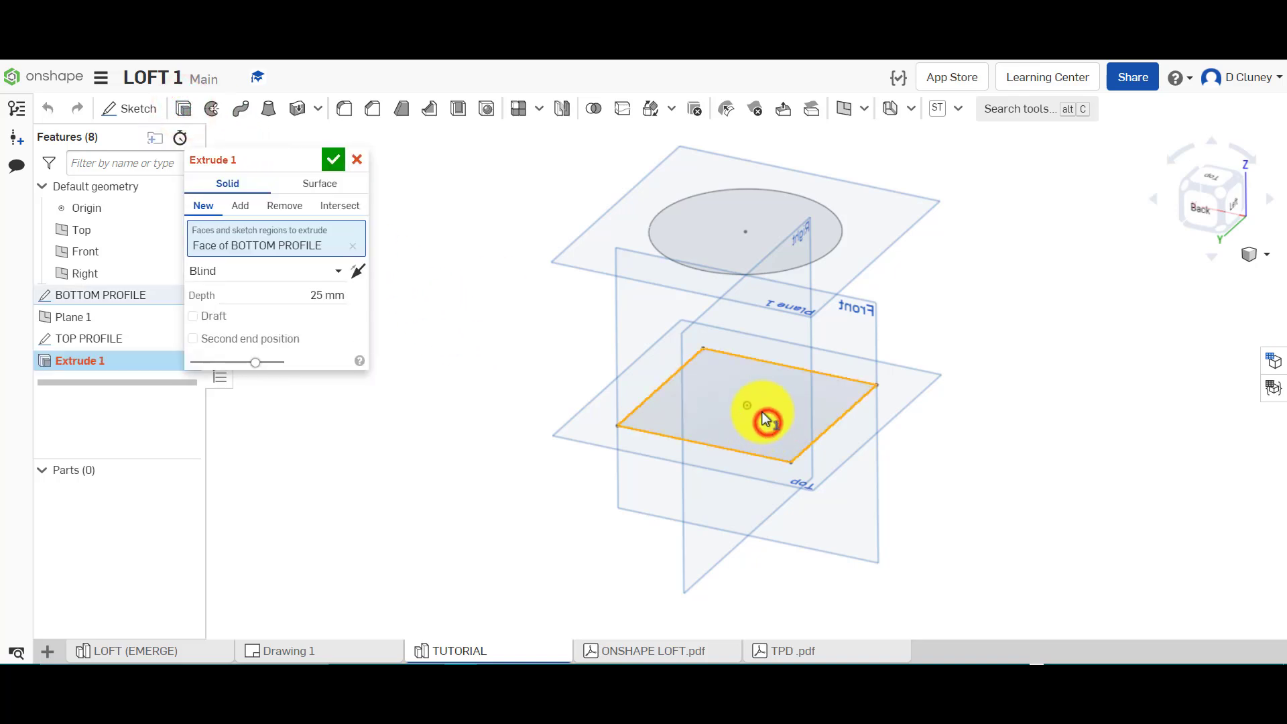
{"action": "left_click_drag", "start_coordinate": [744, 332], "coordinate": [717, 127]}
{"action": "left_click_drag", "start_coordinate": [713, 205], "coordinate": [718, 322]}
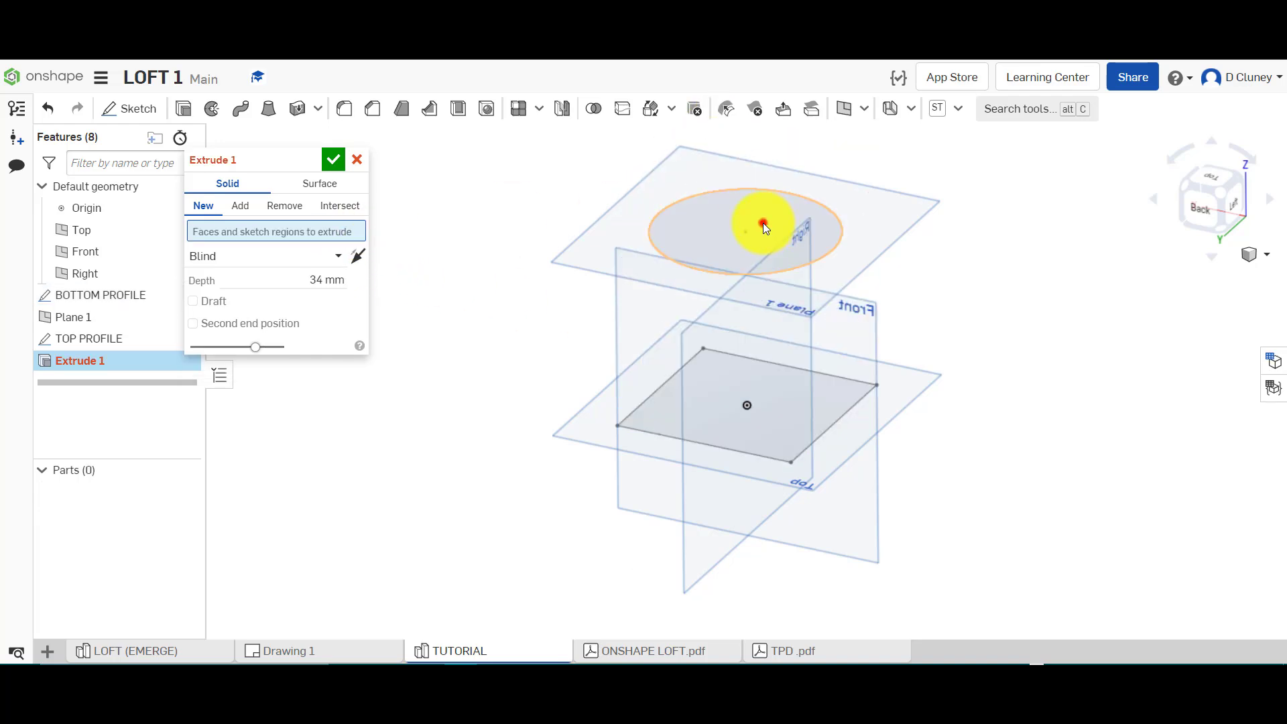
{"action": "left_click", "coordinate": [763, 223]}
{"action": "left_click", "coordinate": [745, 152]}
{"action": "left_click_drag", "start_coordinate": [746, 214], "coordinate": [751, 384]}
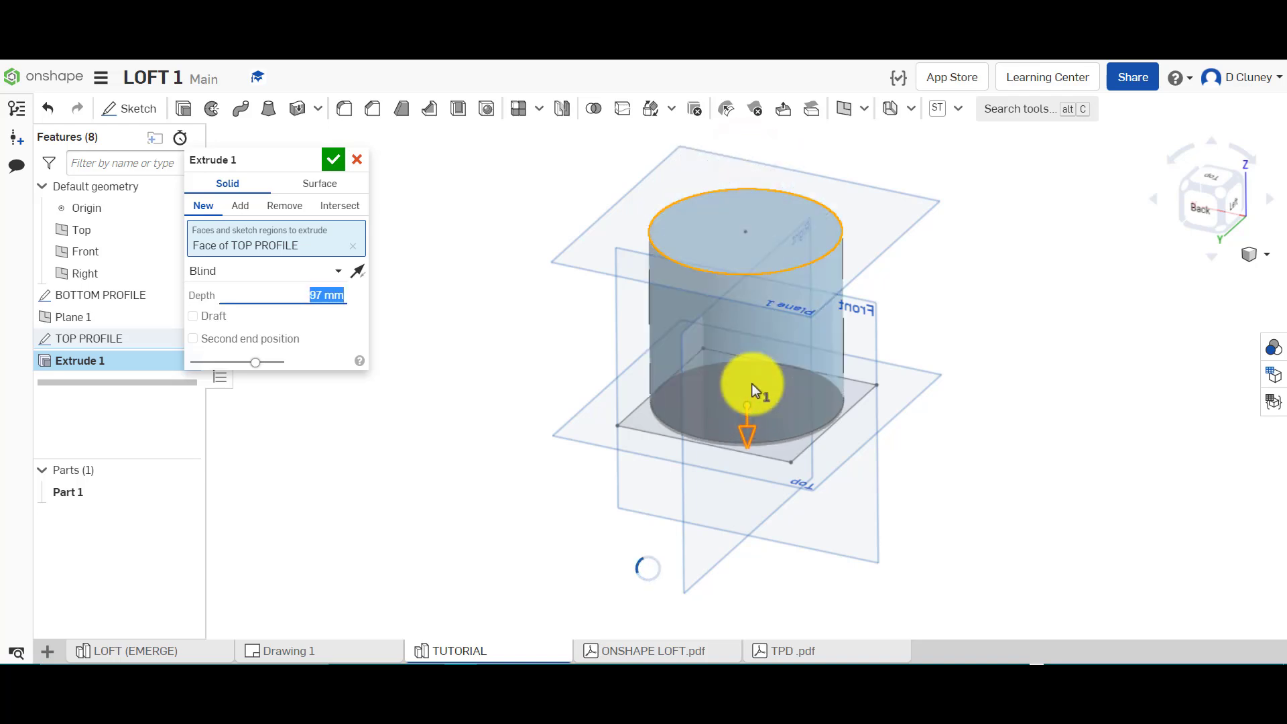
{"action": "left_click", "coordinate": [357, 160]}
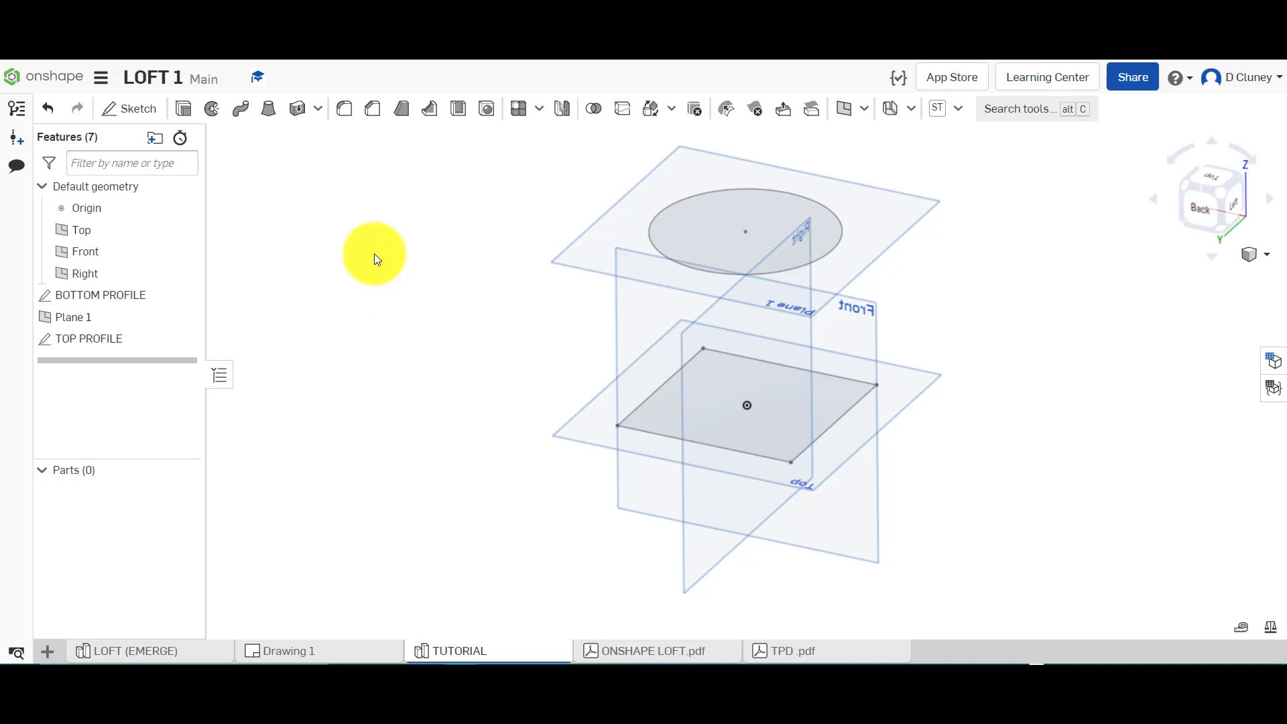
Start a new solid Loft from the square BOTTOM PROFILE face to the circular TOP PROFILE face.
{"action": "left_click", "coordinate": [272, 111]}
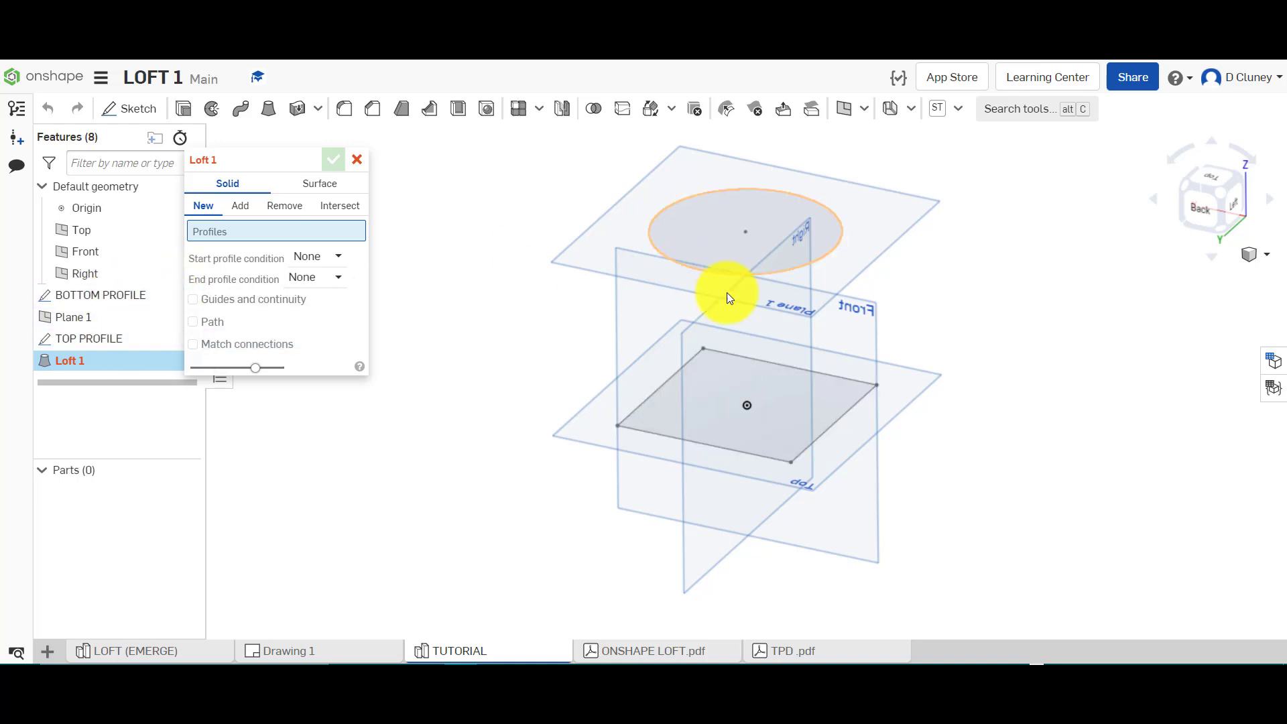
{"action": "left_click", "coordinate": [755, 382]}
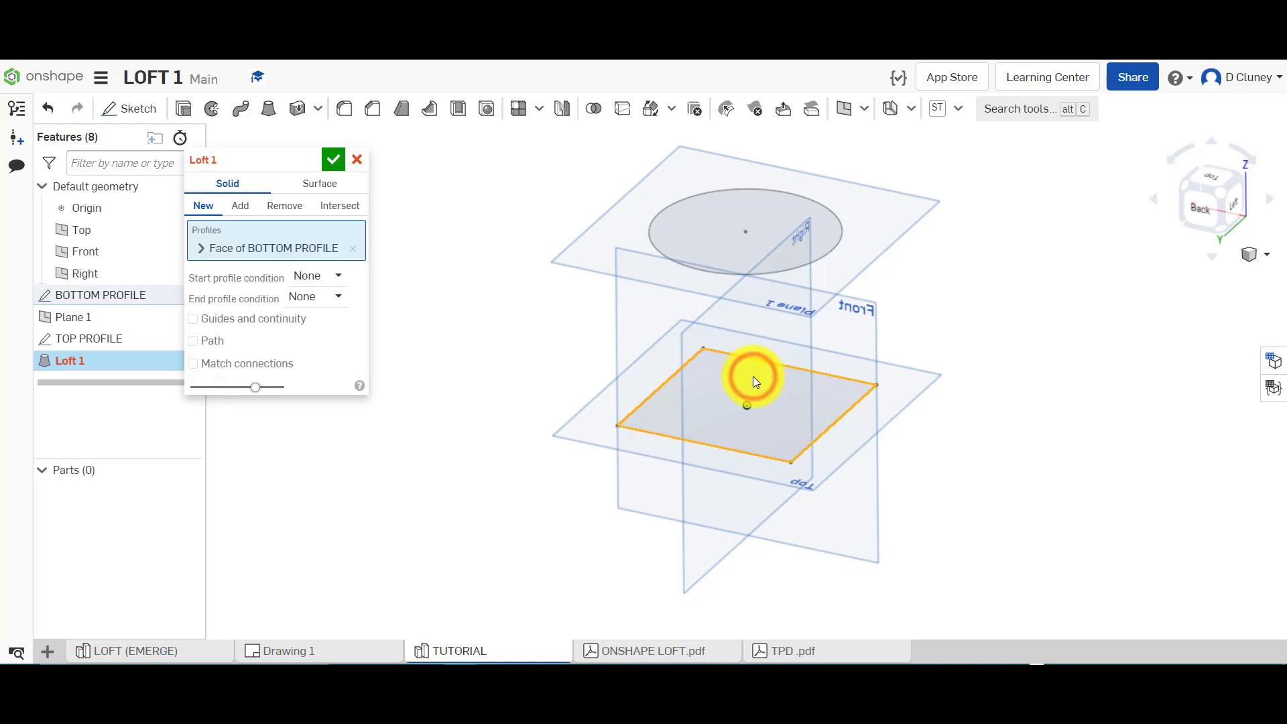
{"action": "left_click", "coordinate": [823, 233]}
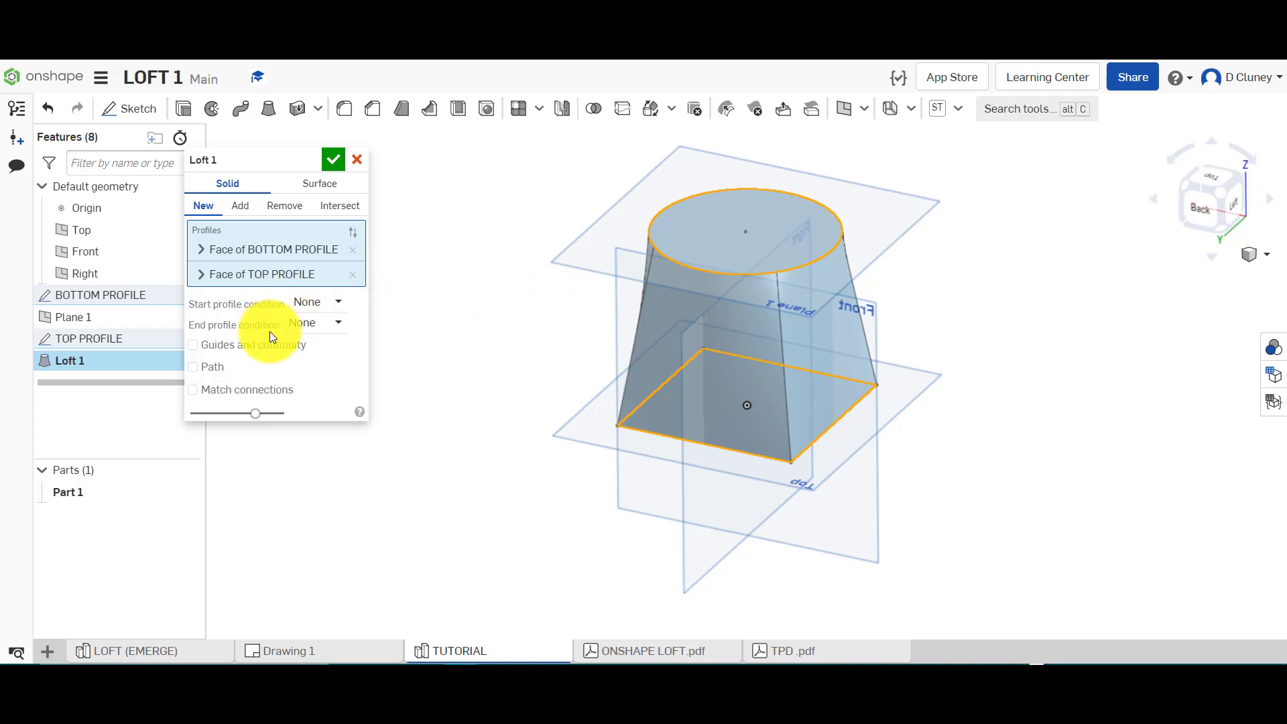
Set both the start and end profile conditions of the loft to Normal to profile.
{"action": "left_click", "coordinate": [318, 301]}
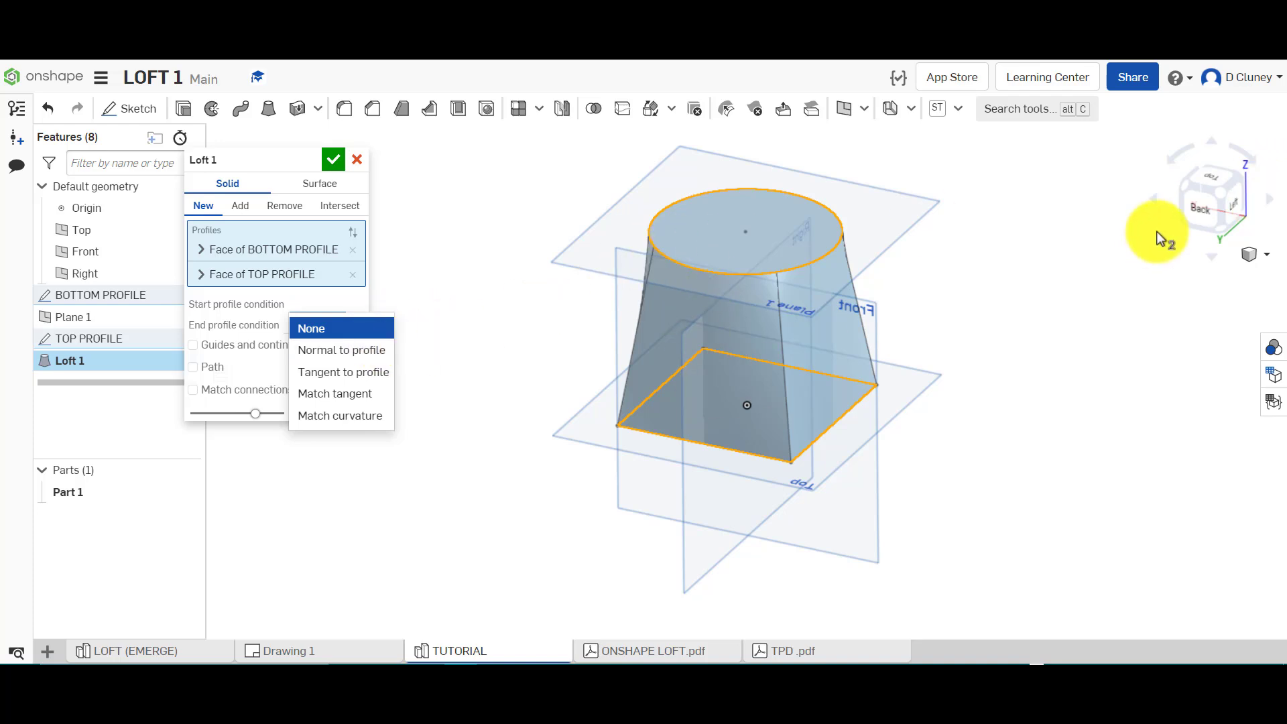
{"action": "left_click", "coordinate": [1202, 209]}
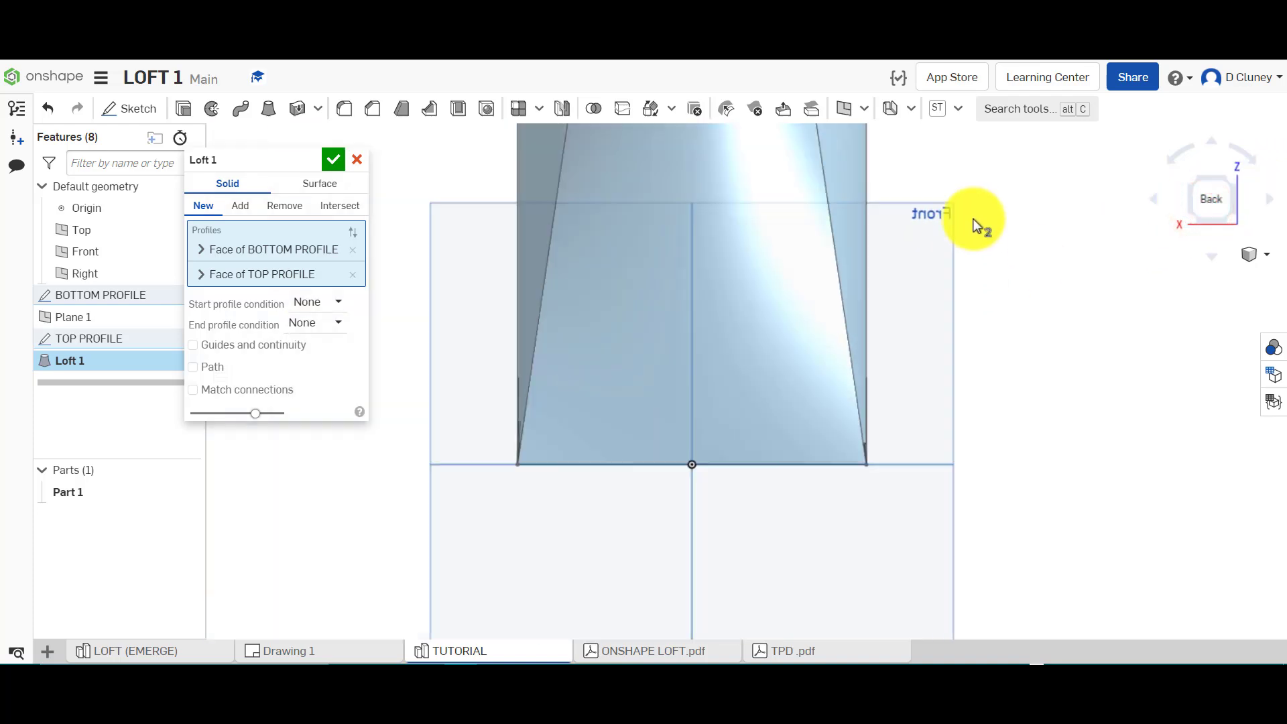
{"action": "scroll", "coordinate": [866, 142], "scroll_direction": "down", "scroll_amount": 3}
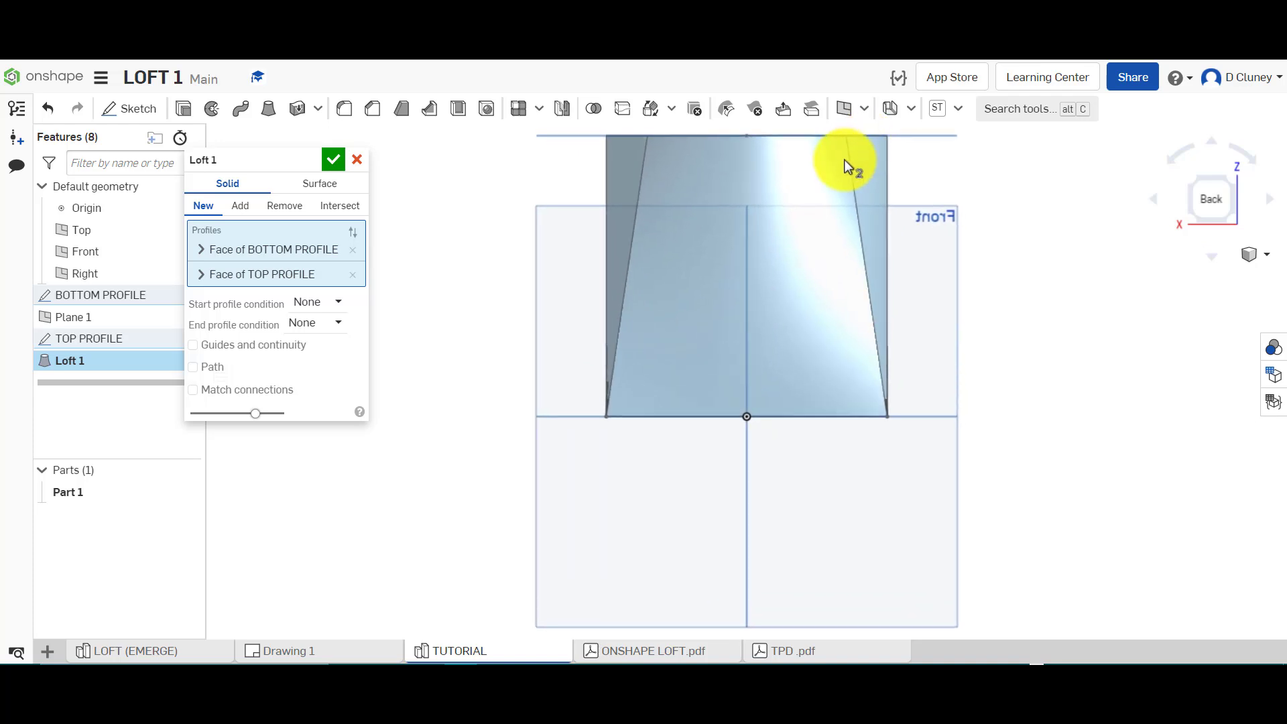
{"action": "left_click", "coordinate": [330, 303]}
{"action": "left_click", "coordinate": [340, 350]}
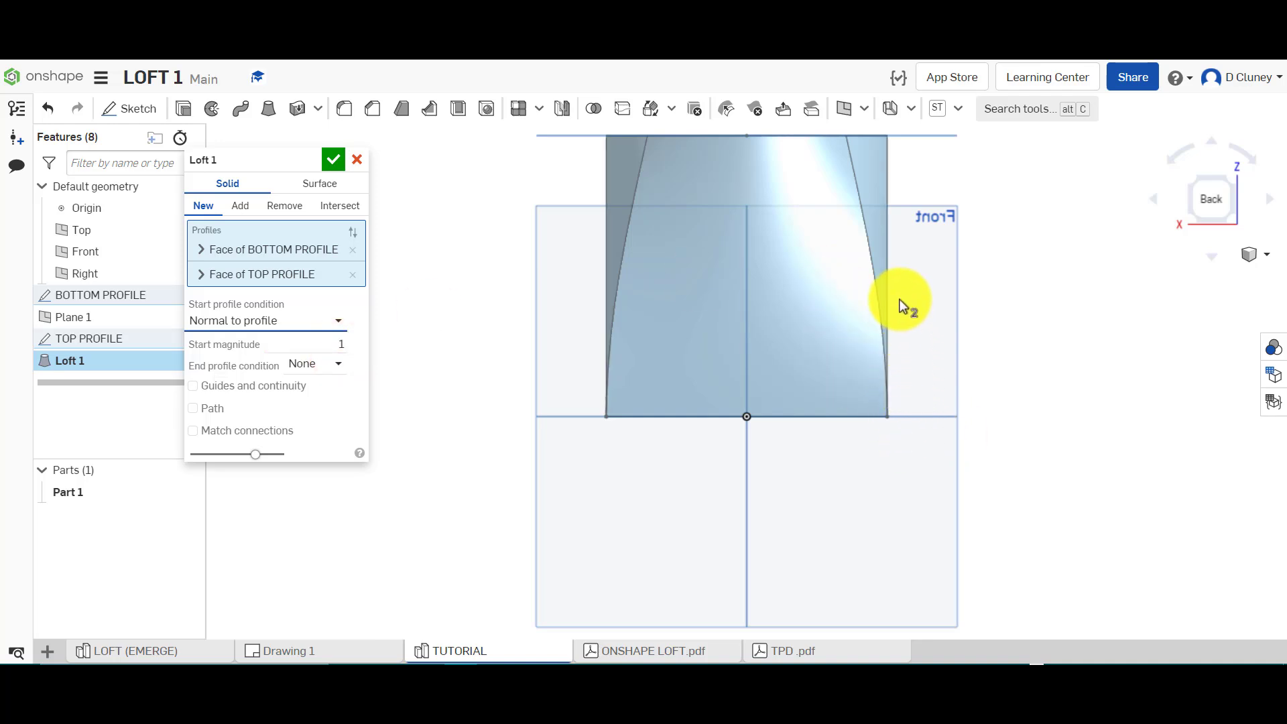
{"action": "left_click", "coordinate": [316, 363]}
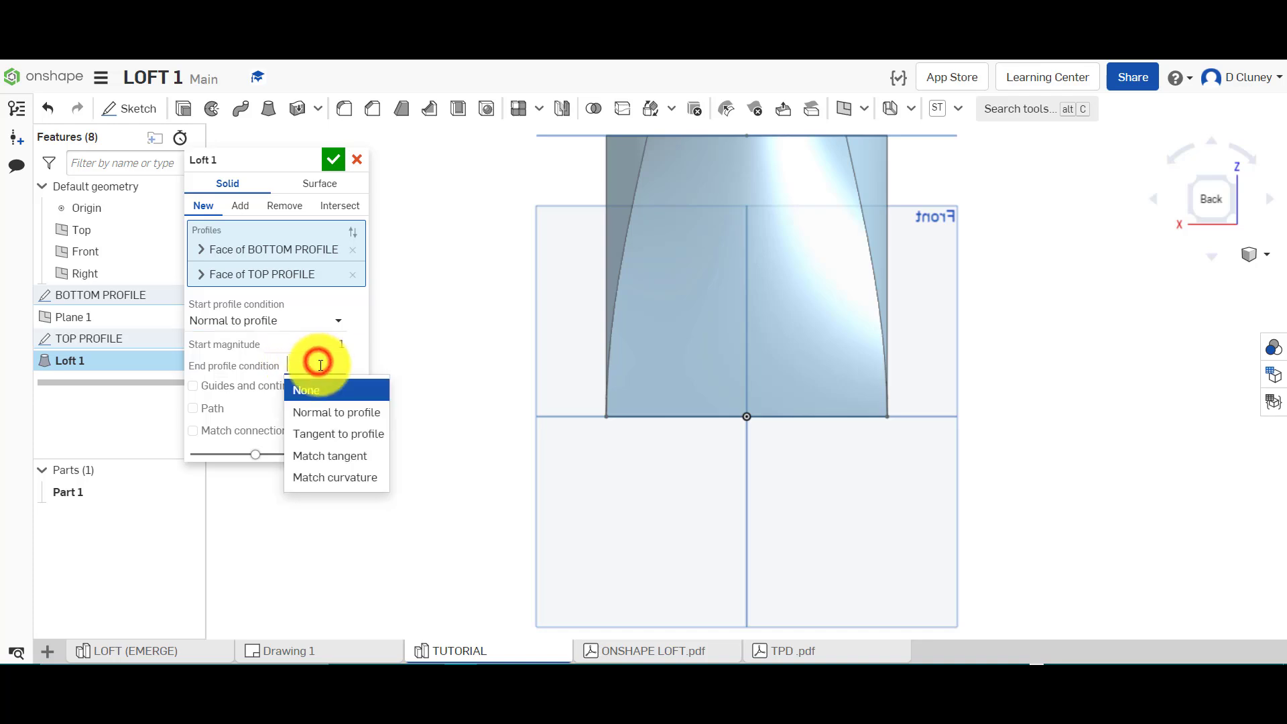
{"action": "left_click", "coordinate": [334, 413]}
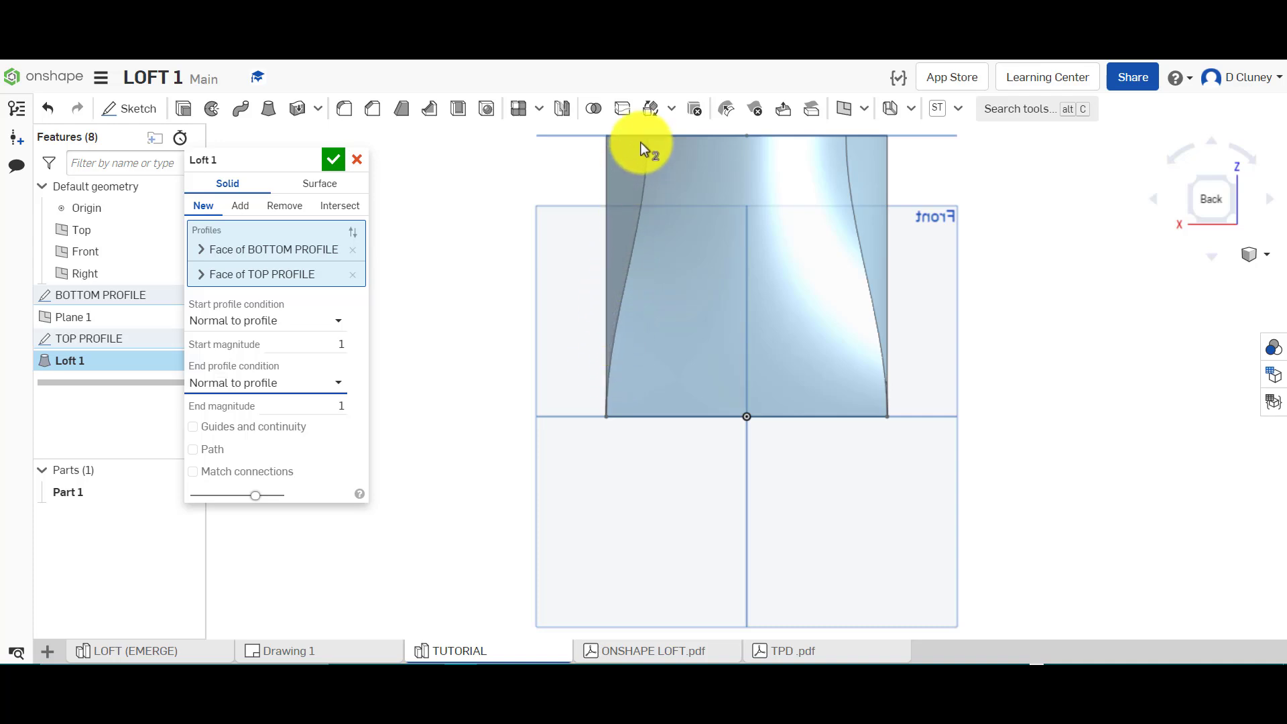
Try a start magnitude of 3 on the loft.
{"action": "left_click", "coordinate": [332, 343]}
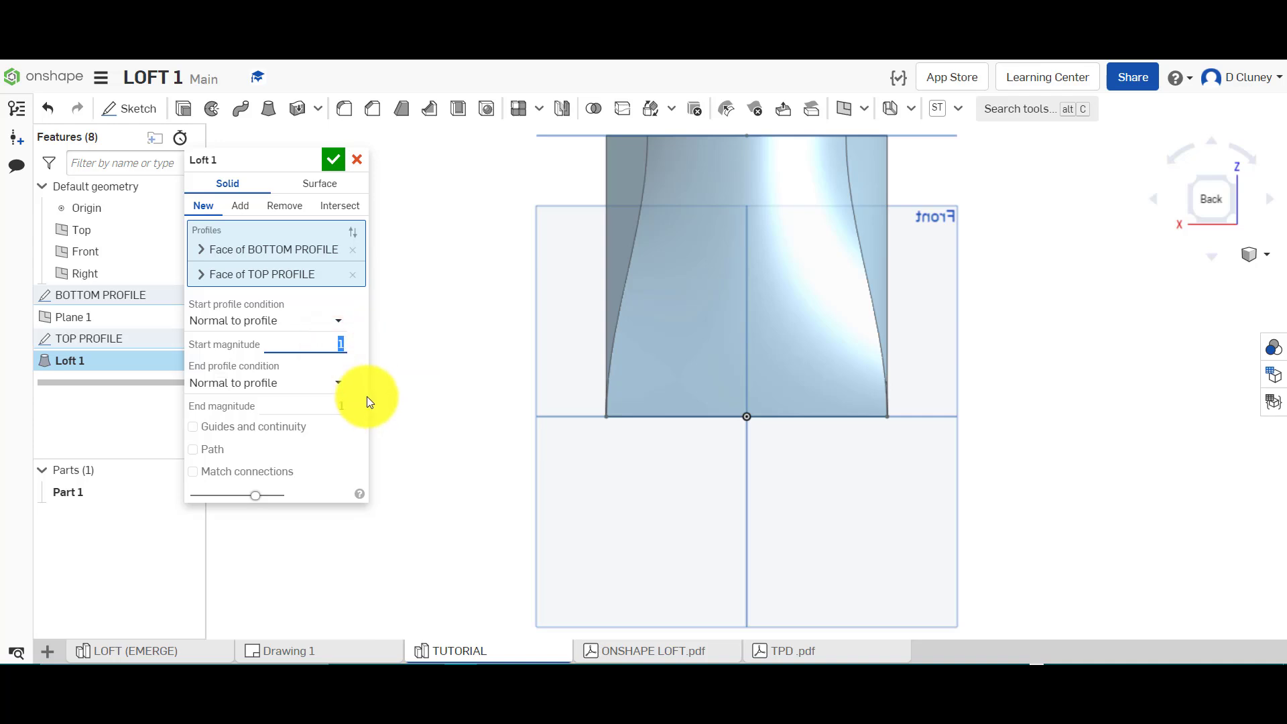
{"action": "type", "text": "3"}
{"action": "left_click", "coordinate": [412, 386]}
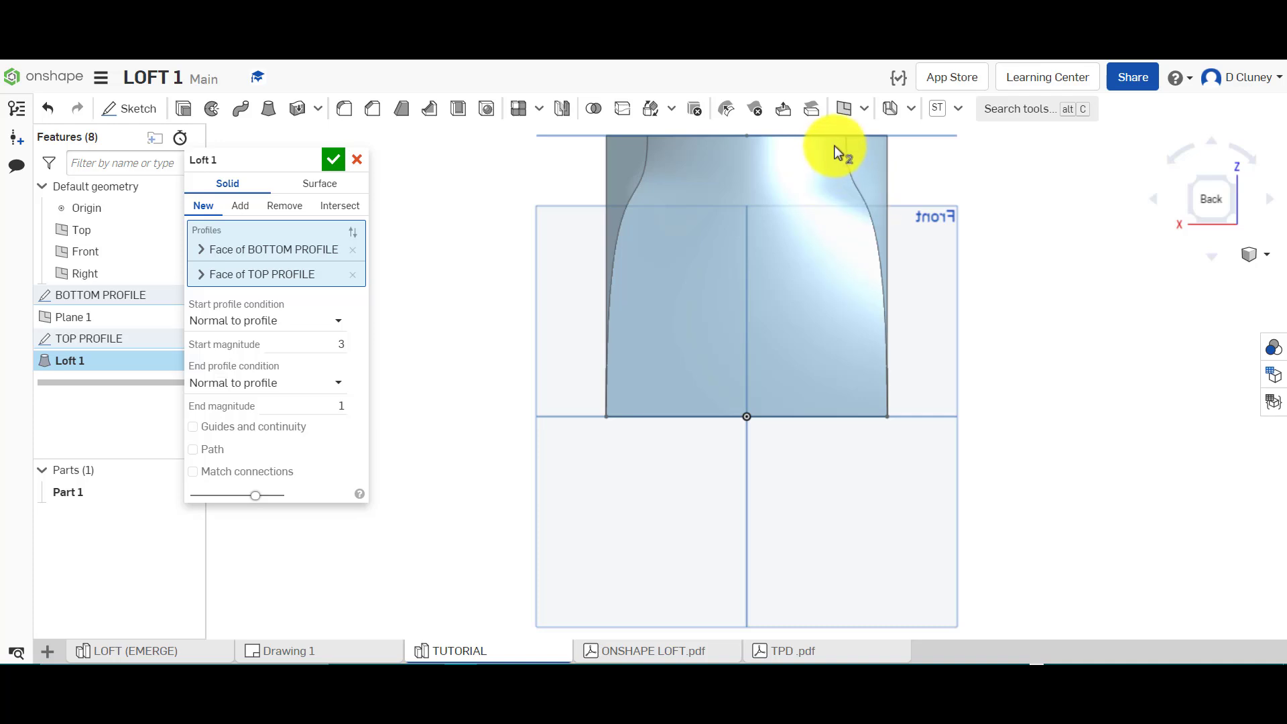
Set both the start magnitude and the end magnitude of the loft to 2.
{"action": "left_click", "coordinate": [347, 342]}
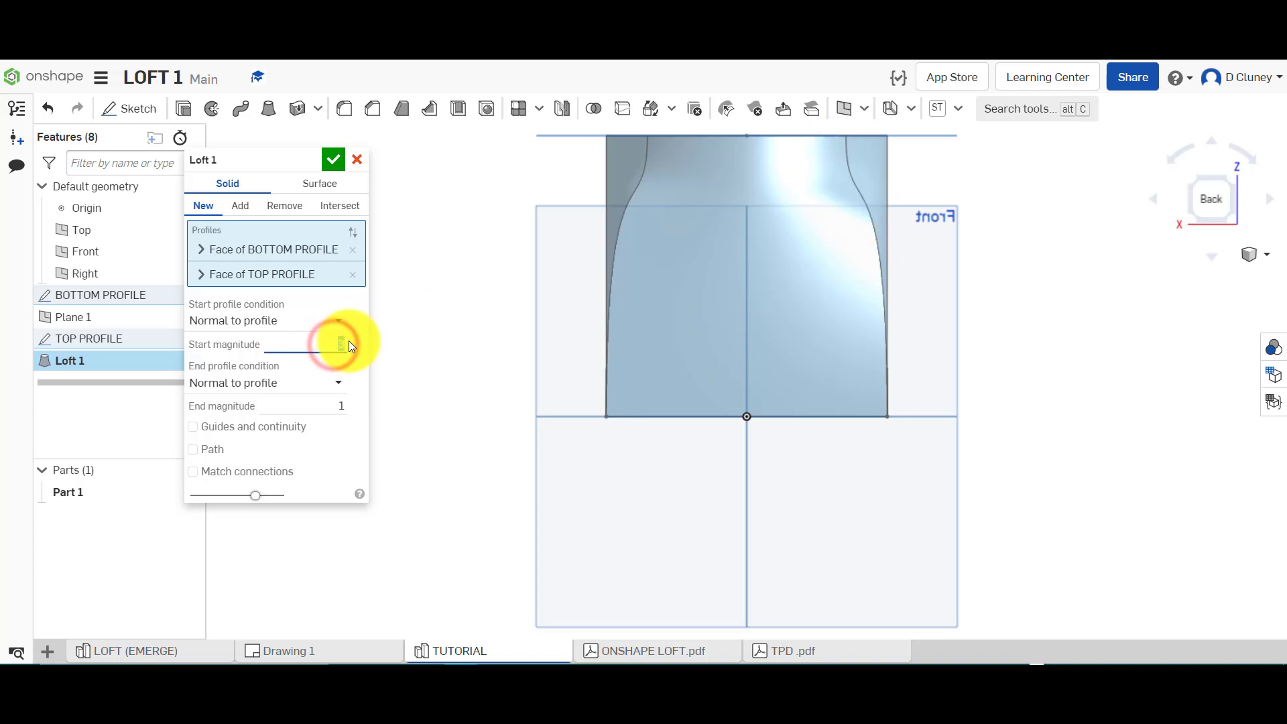
{"action": "type", "text": "2"}
{"action": "left_click", "coordinate": [458, 372]}
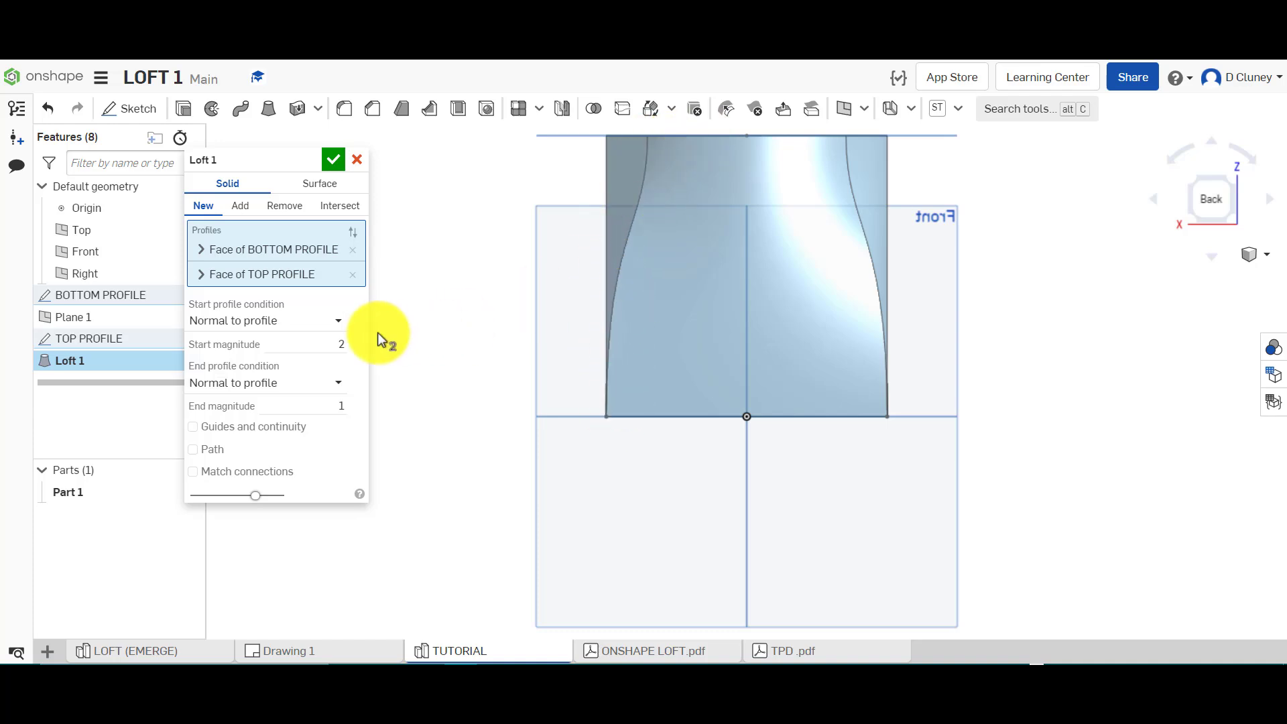
{"action": "left_click", "coordinate": [335, 406]}
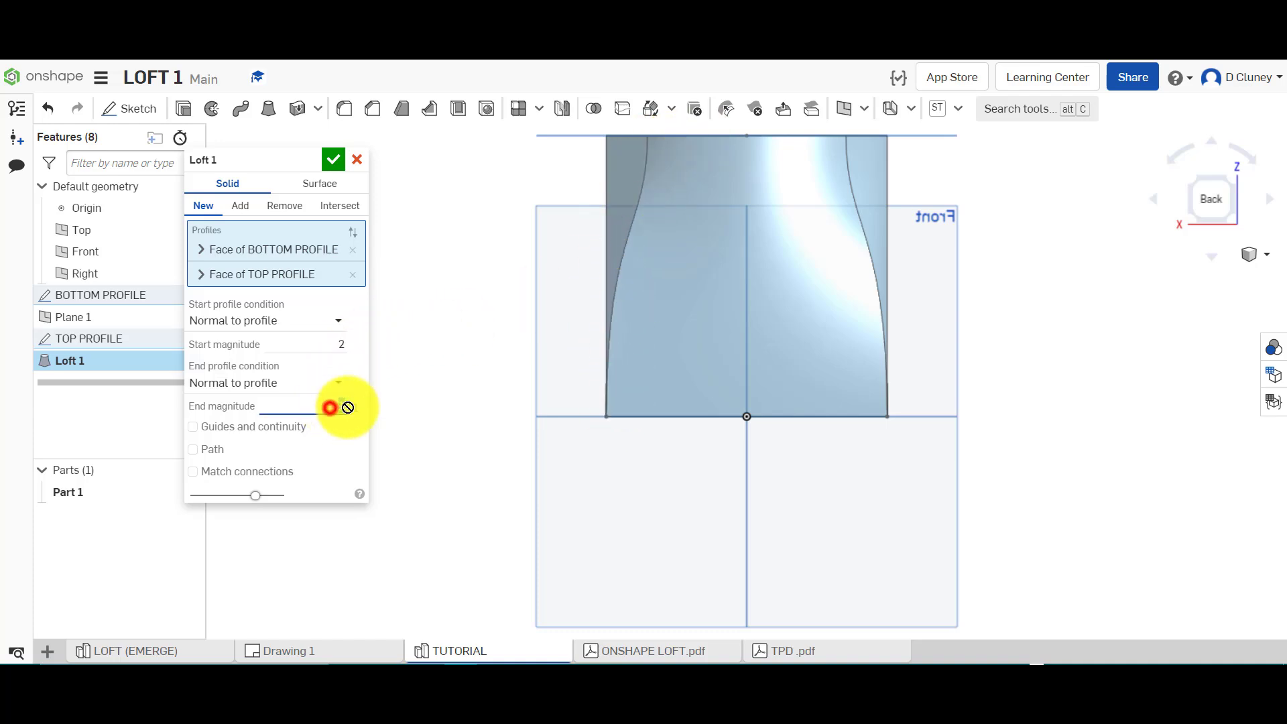
{"action": "type", "text": "2"}
{"action": "left_click", "coordinate": [486, 341]}
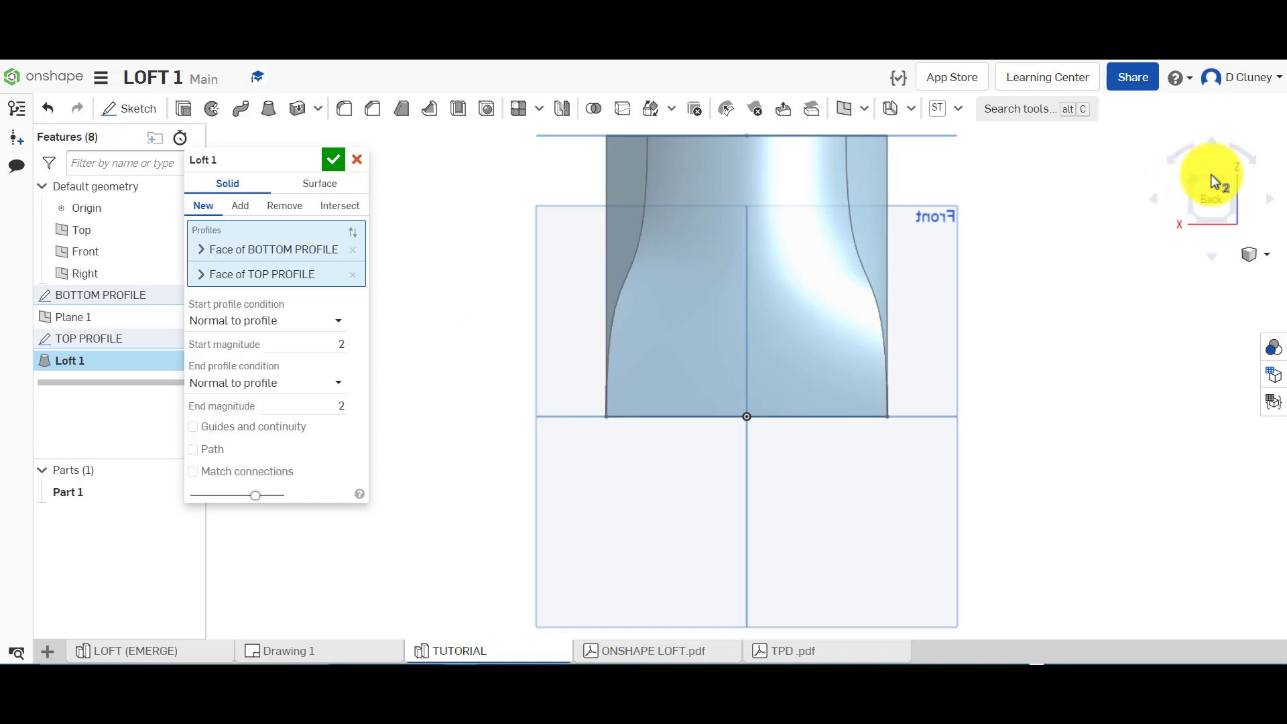
{"action": "left_click", "coordinate": [1229, 183]}
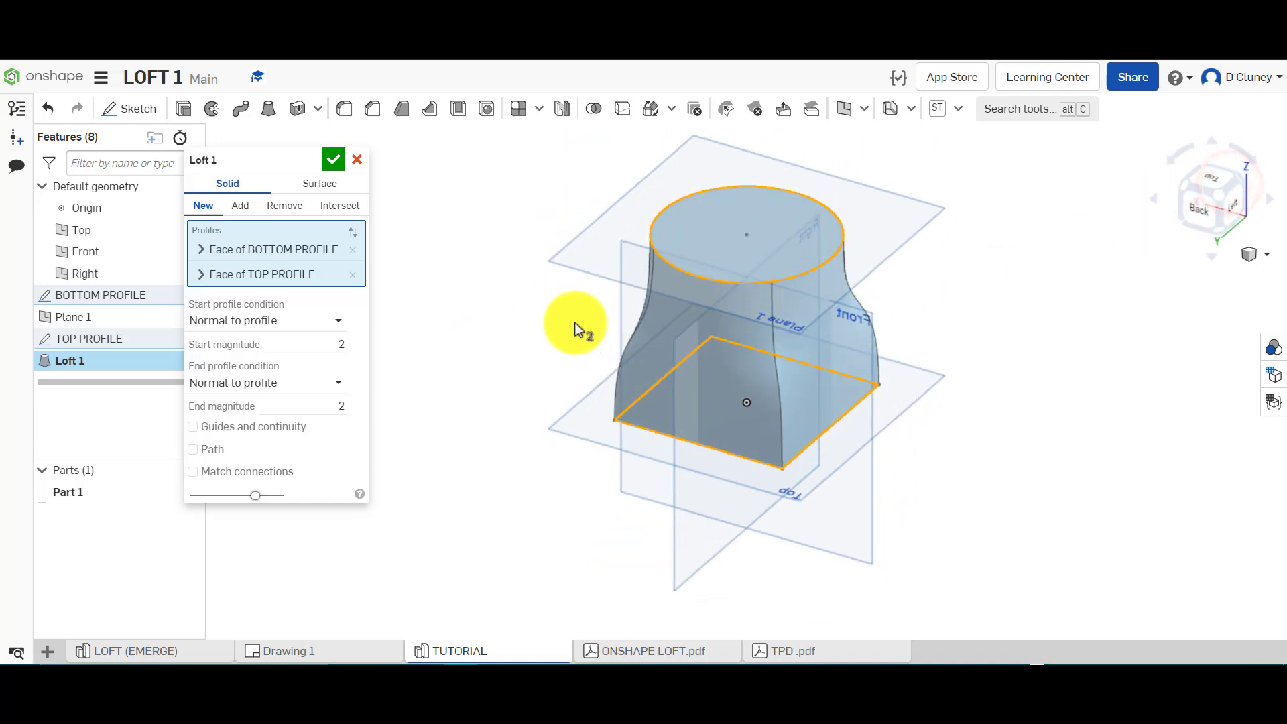
{"action": "scroll", "coordinate": [801, 332], "scroll_direction": "up", "scroll_amount": 4}
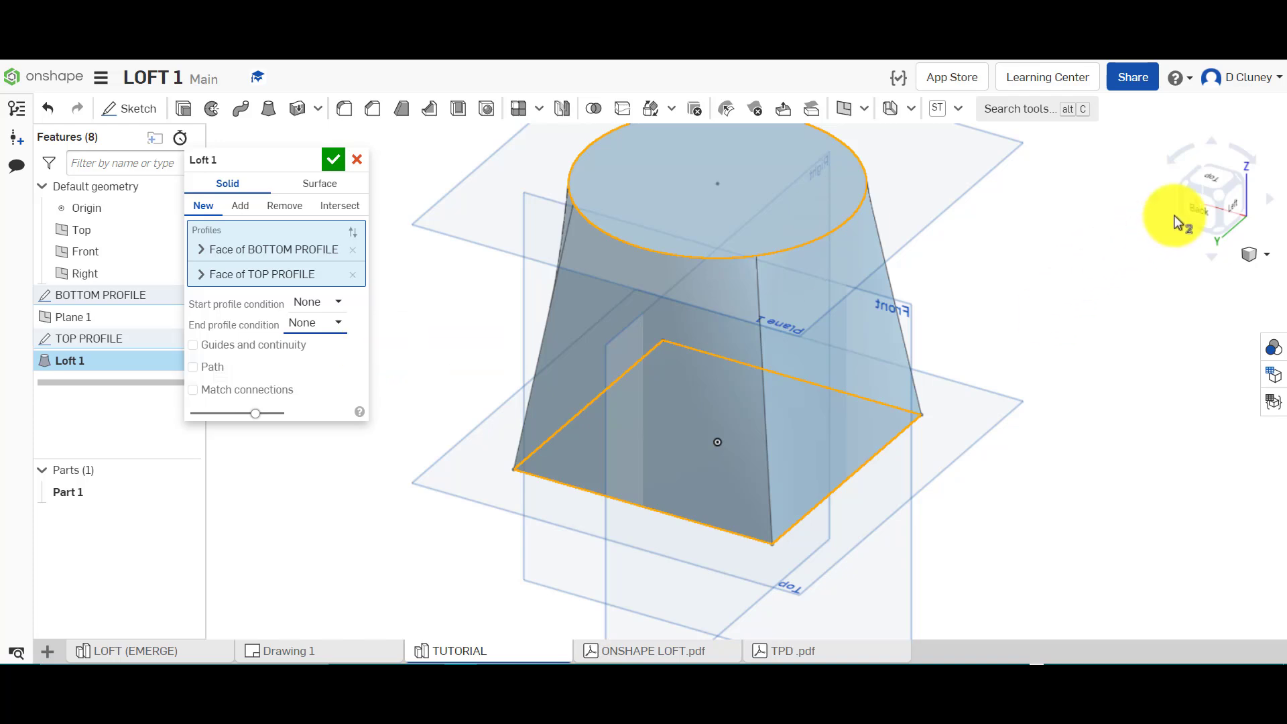
Review the start profile condition options and accept the loft with both profile conditions at None.
{"action": "left_click", "coordinate": [1197, 207]}
{"action": "left_click", "coordinate": [339, 303]}
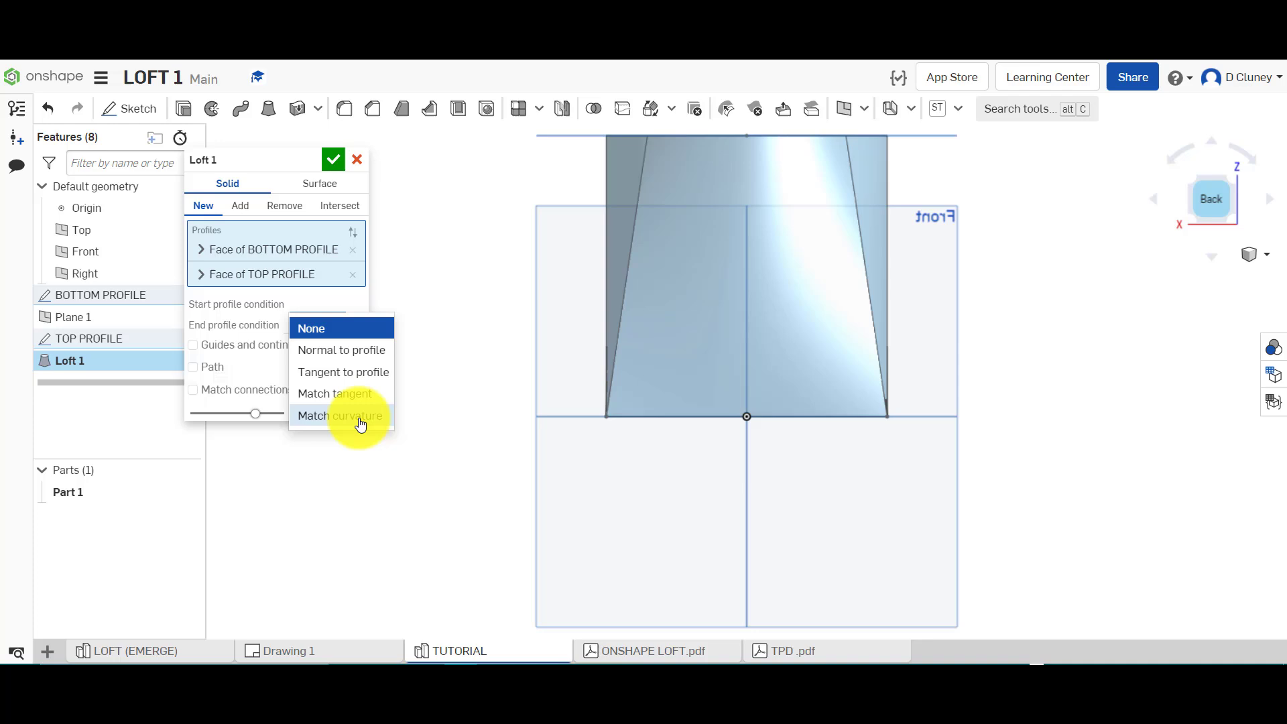
{"action": "left_click", "coordinate": [393, 275]}
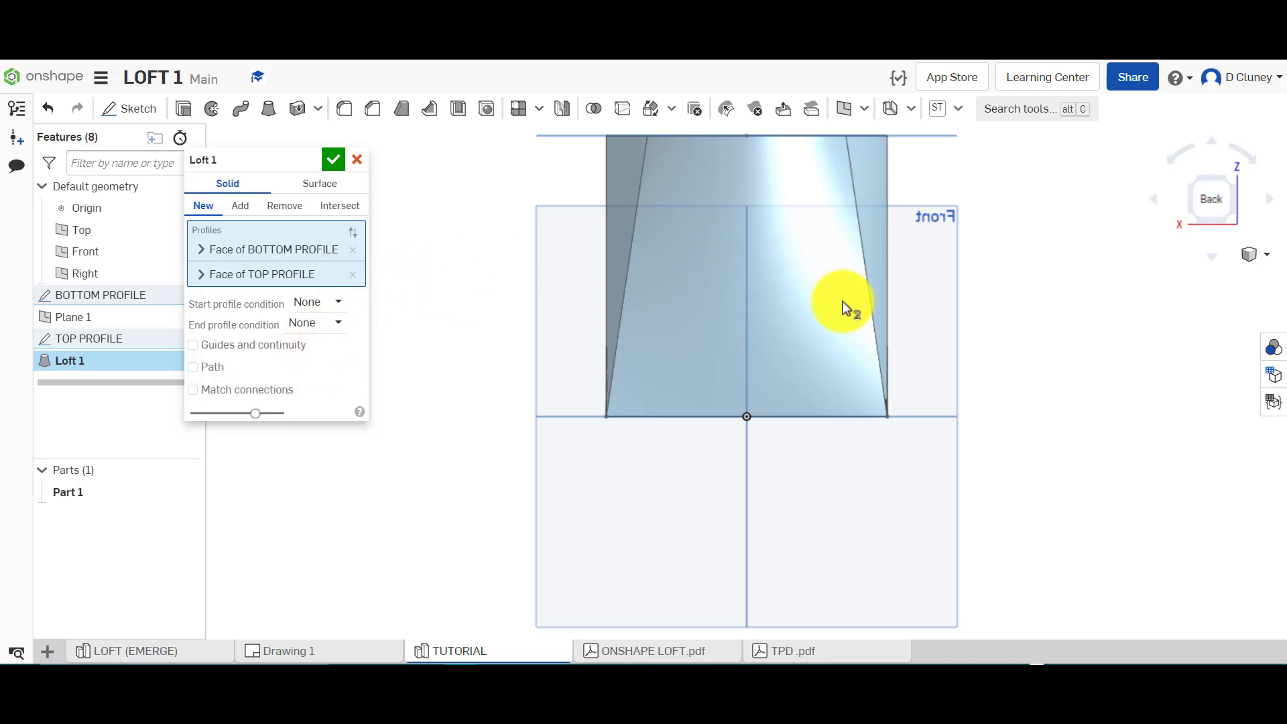
{"action": "left_click", "coordinate": [1236, 178]}
{"action": "left_click", "coordinate": [333, 159]}
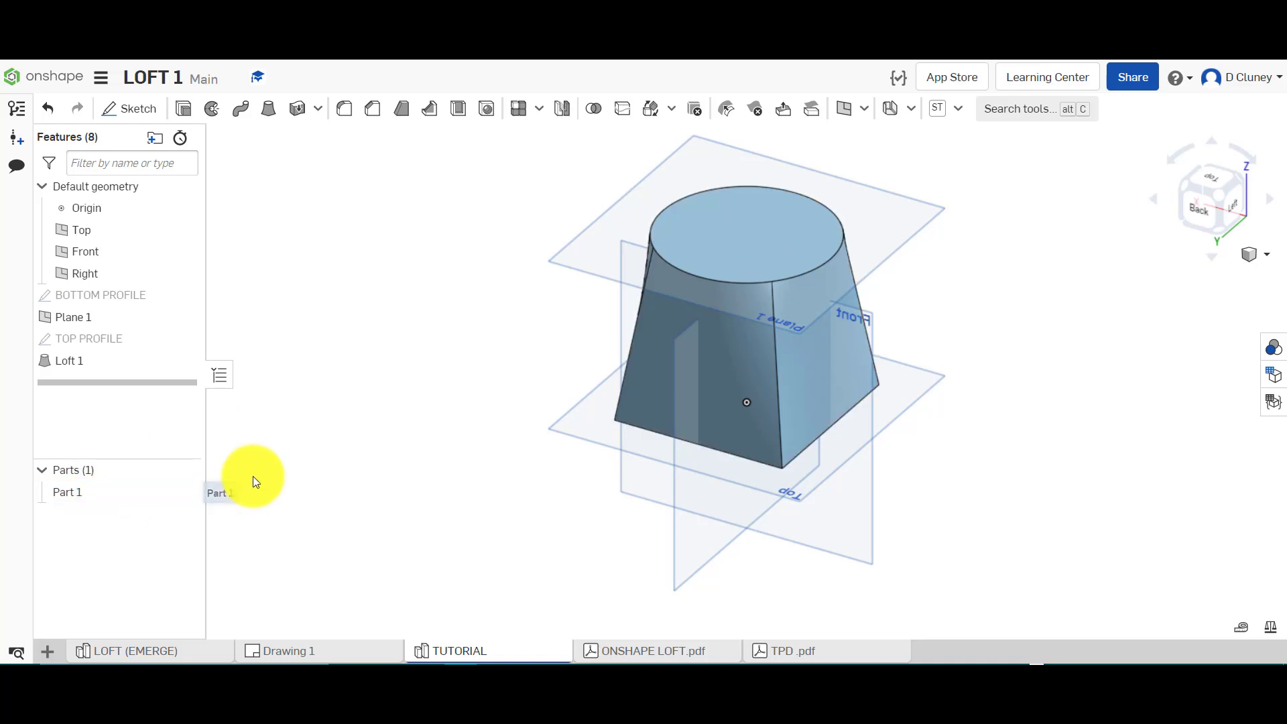
Check the settings of the Shell feature in the LOFT (EMERGE) Part Studio without changing them, and return to the TUTORIAL Part Studio.
{"action": "left_click", "coordinate": [165, 654]}
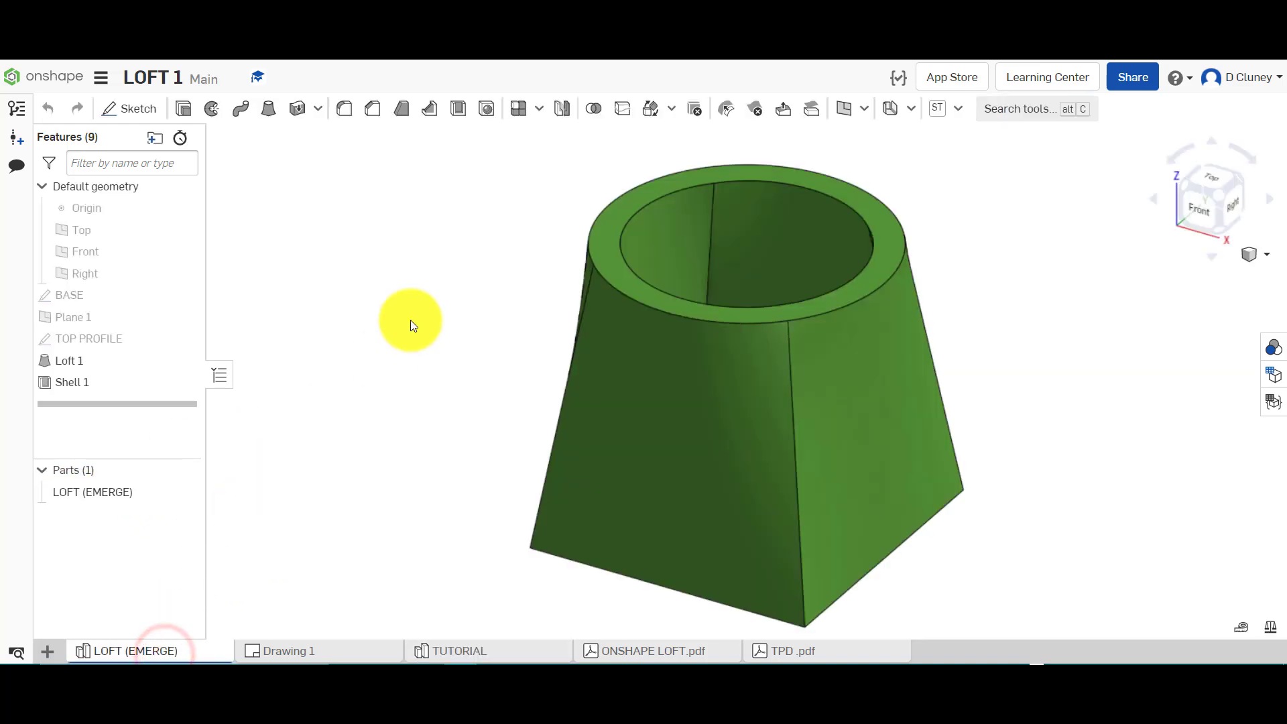
{"action": "right_click", "coordinate": [122, 381]}
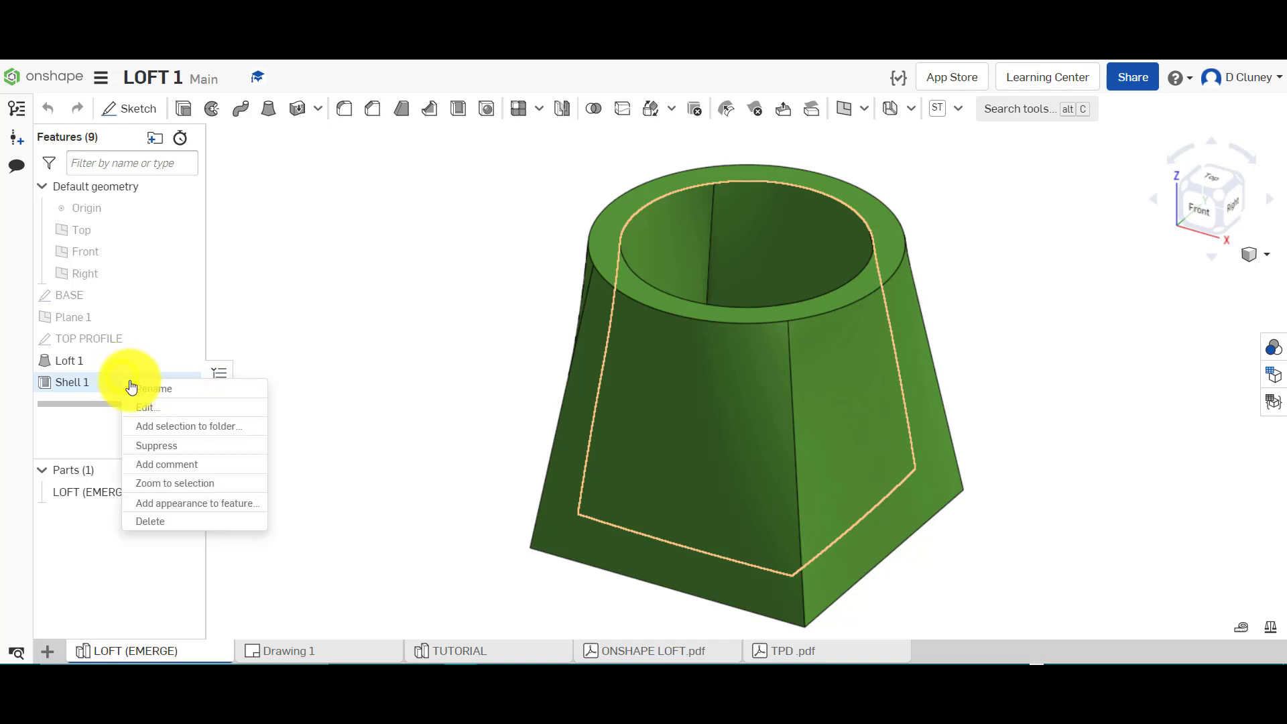
{"action": "left_click", "coordinate": [165, 406]}
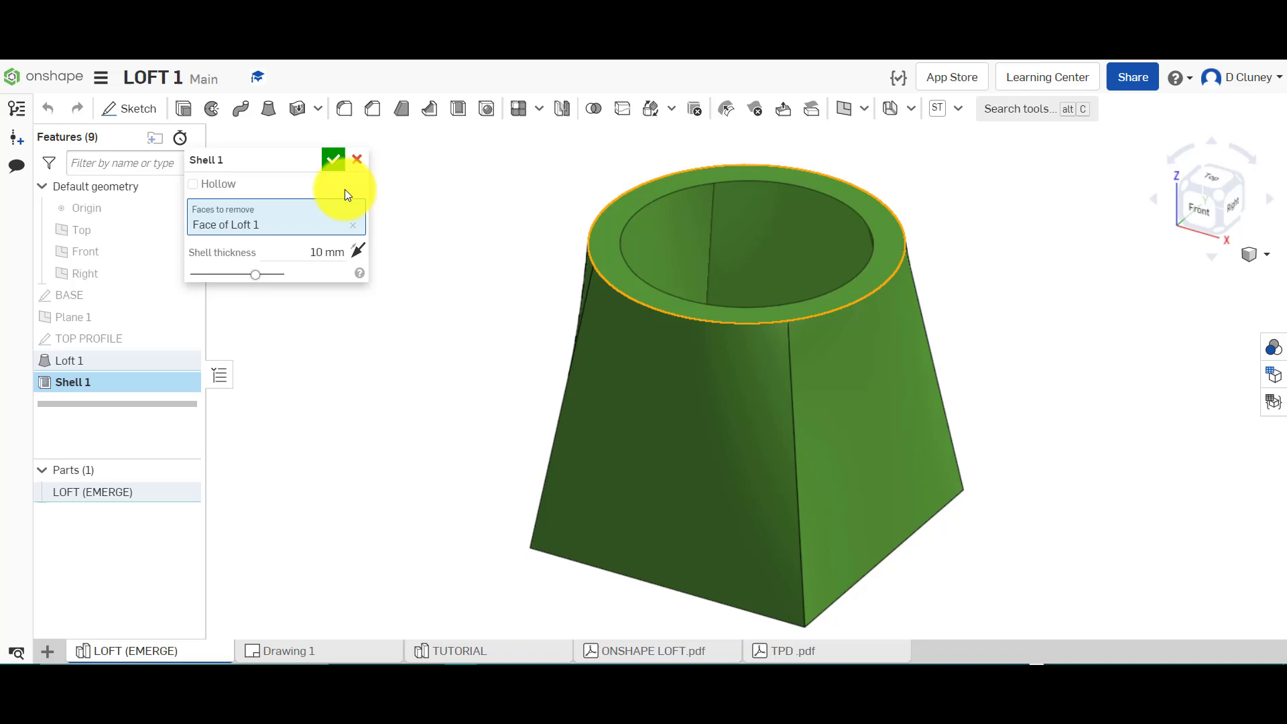
{"action": "left_click", "coordinate": [358, 159]}
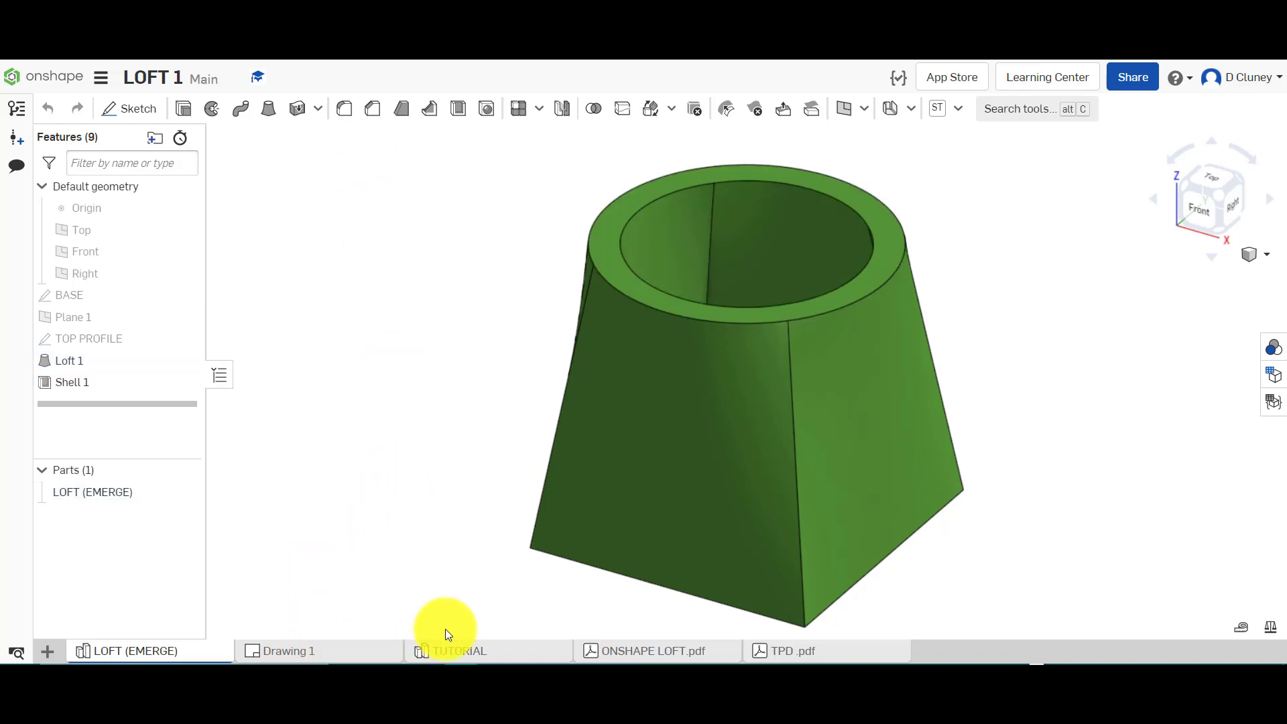
{"action": "left_click", "coordinate": [459, 649]}
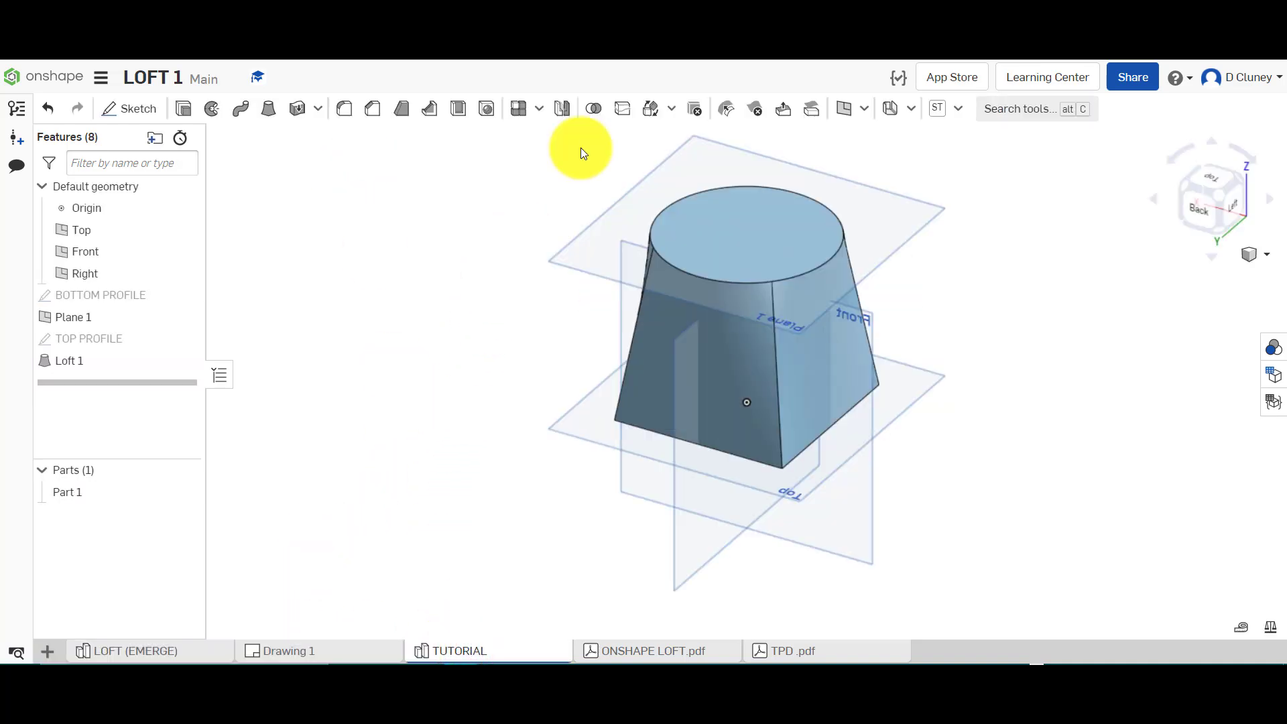
Shell the loft inward with a 10 mm wall thickness, removing its circular top face.
{"action": "left_click", "coordinate": [458, 108]}
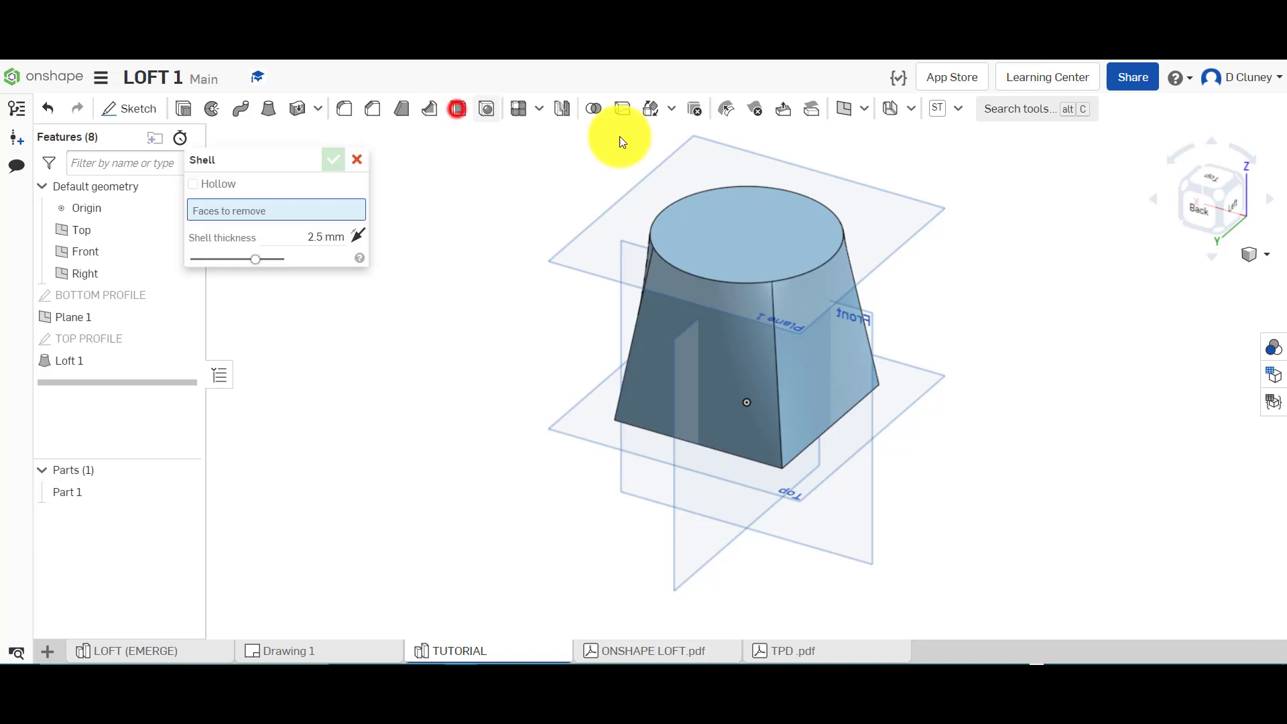
{"action": "left_click", "coordinate": [750, 271]}
{"action": "left_click", "coordinate": [332, 252]}
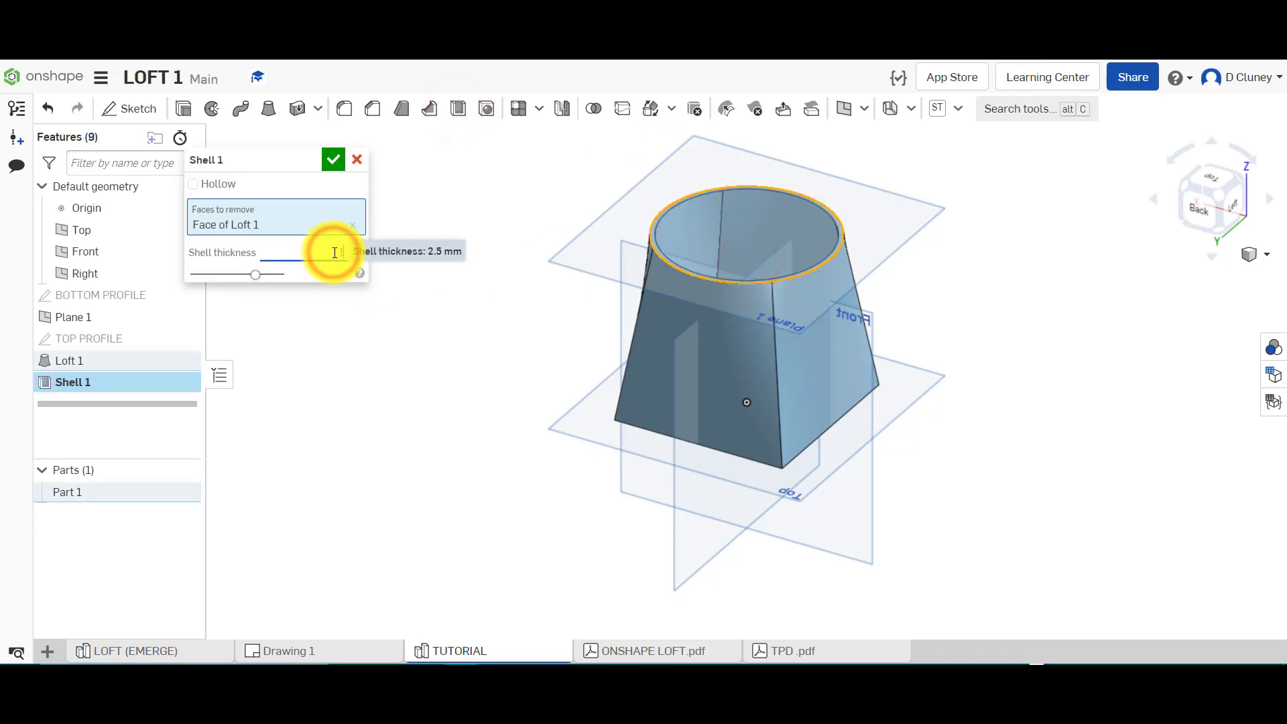
{"action": "left_click", "coordinate": [445, 288]}
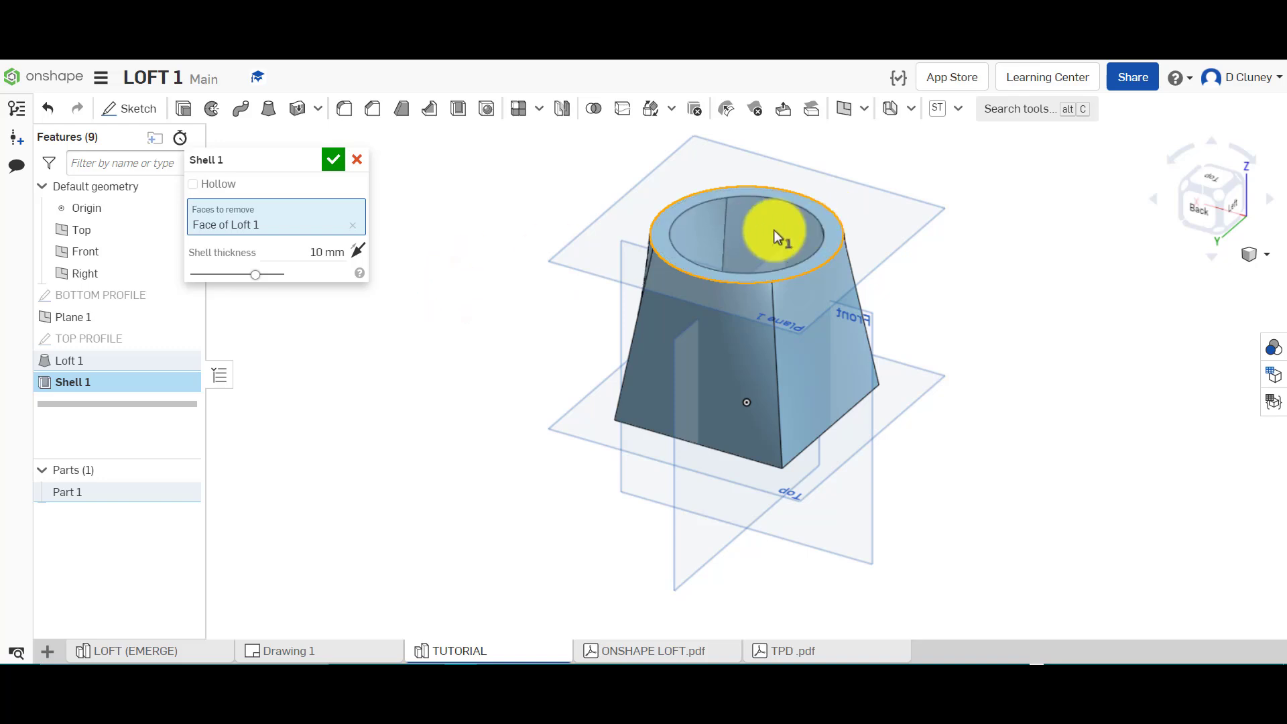
{"action": "left_click", "coordinate": [361, 249]}
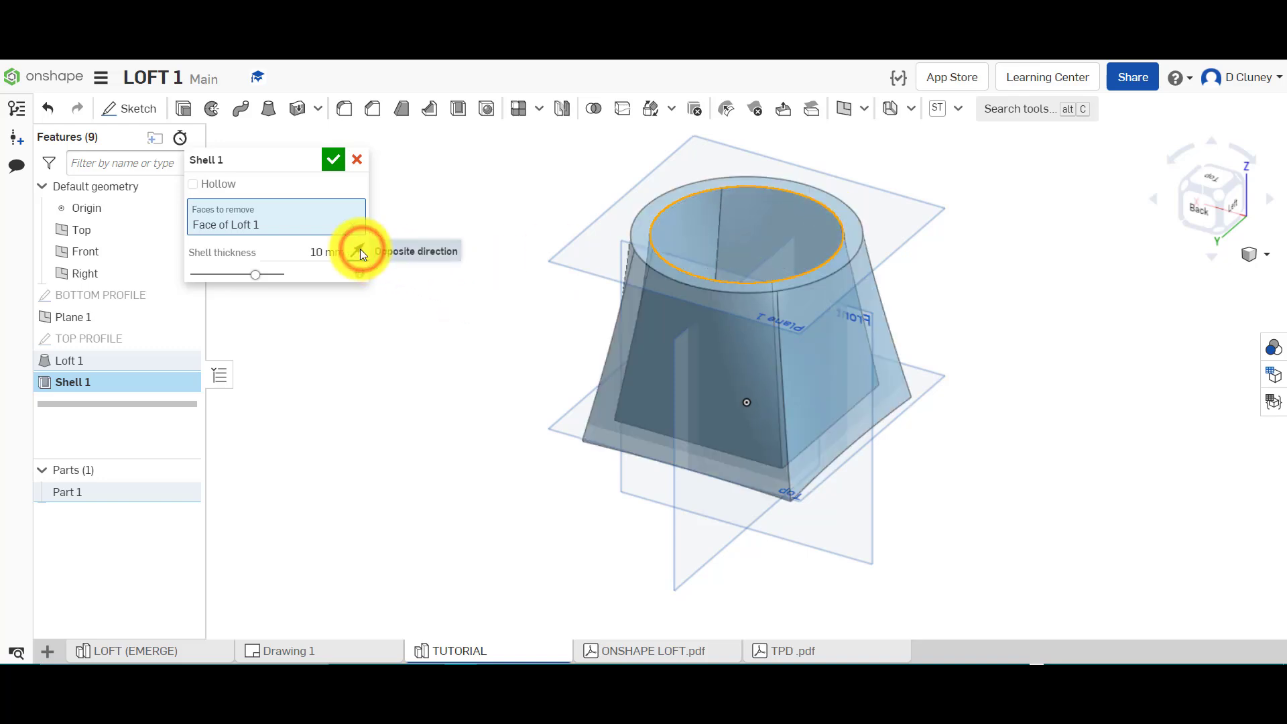
{"action": "left_click", "coordinate": [333, 164]}
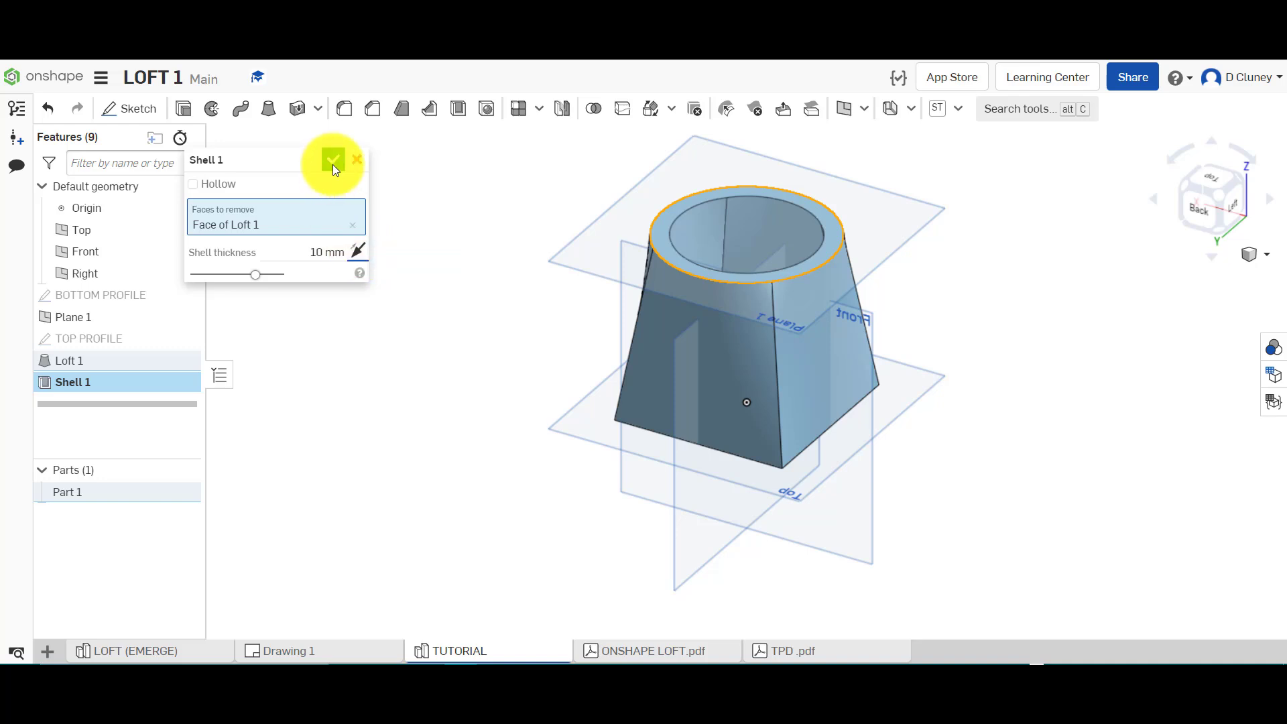
{"action": "mouse_move", "coordinate": [477, 290]}
{"action": "right_mouse_down"}
{"action": "mouse_move", "coordinate": [480, 379]}
{"action": "mouse_move", "coordinate": [477, 284]}
{"action": "right_mouse_up"}
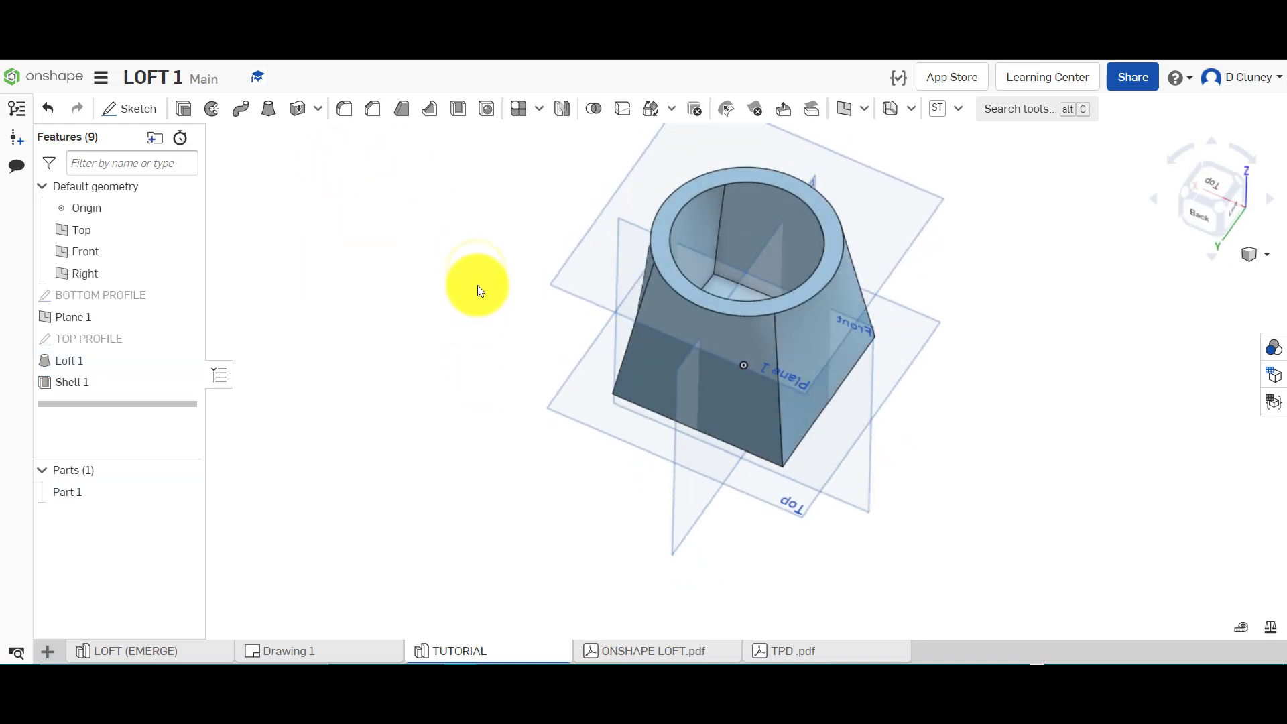
Assign the ABS material from the Onshape Material Library to Part 1.
{"action": "right_click", "coordinate": [87, 497]}
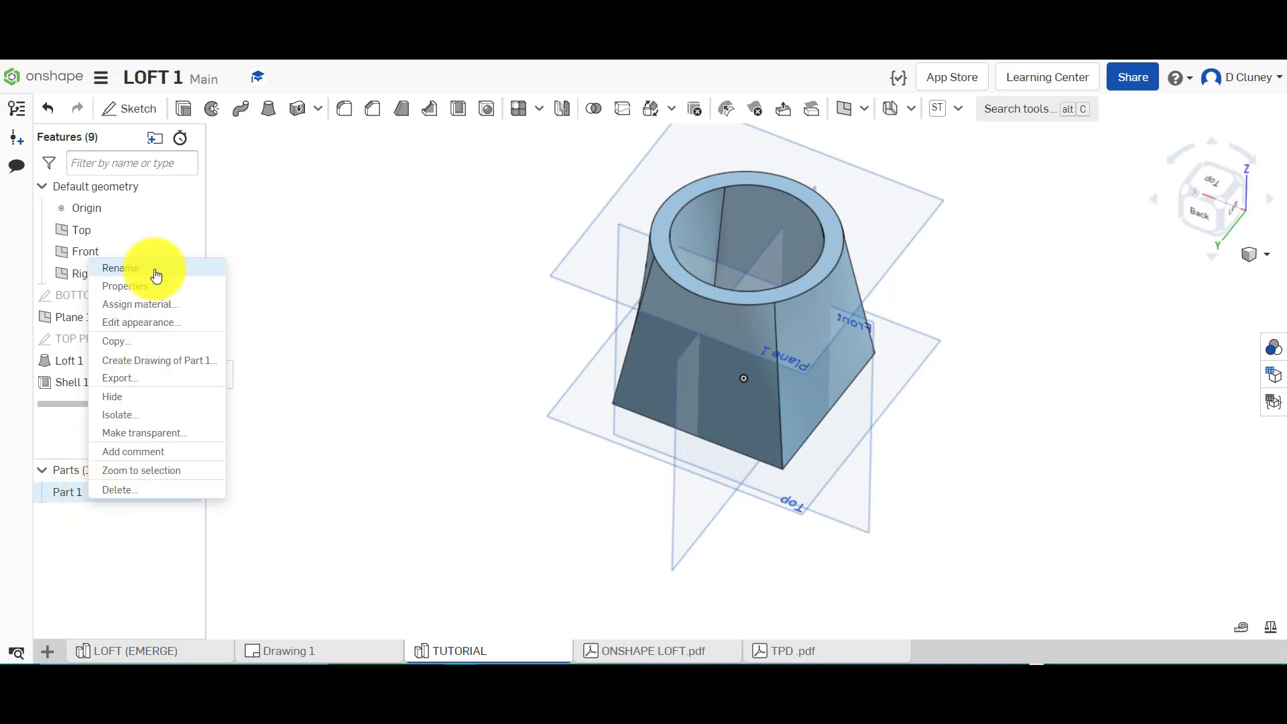
{"action": "left_click", "coordinate": [162, 305]}
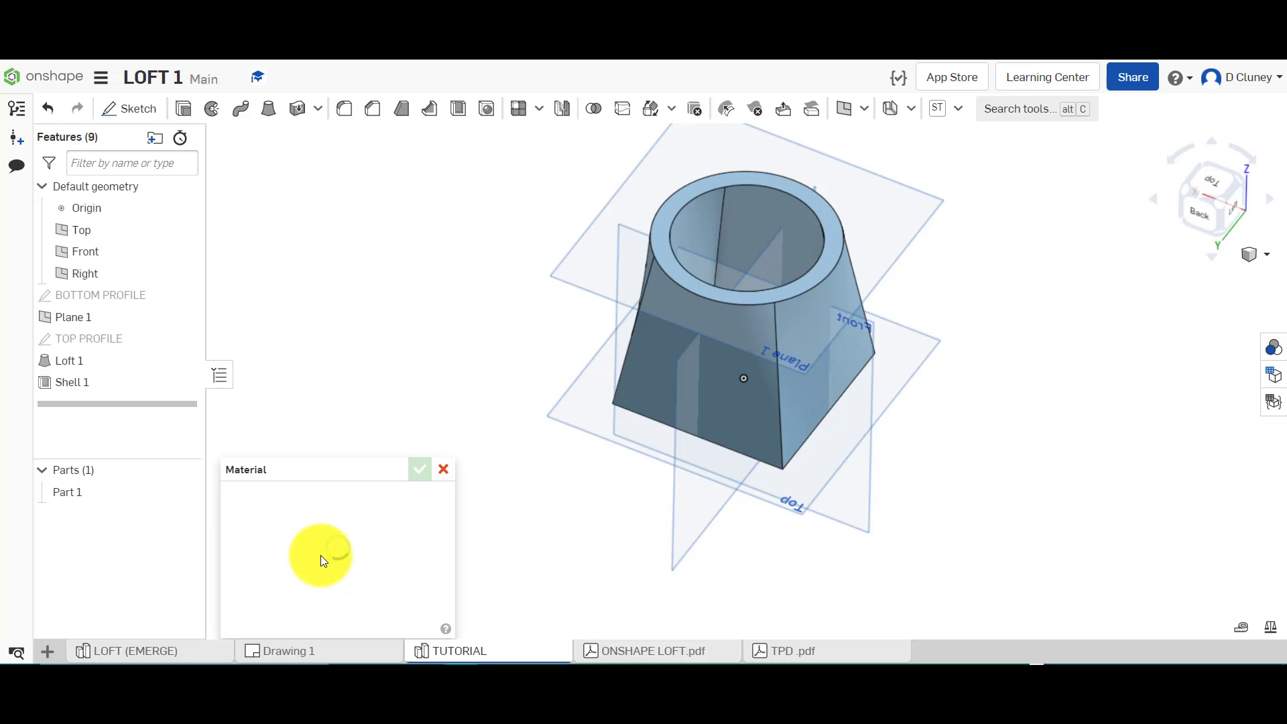
{"action": "left_click", "coordinate": [320, 558]}
{"action": "type", "text": "ABS"}
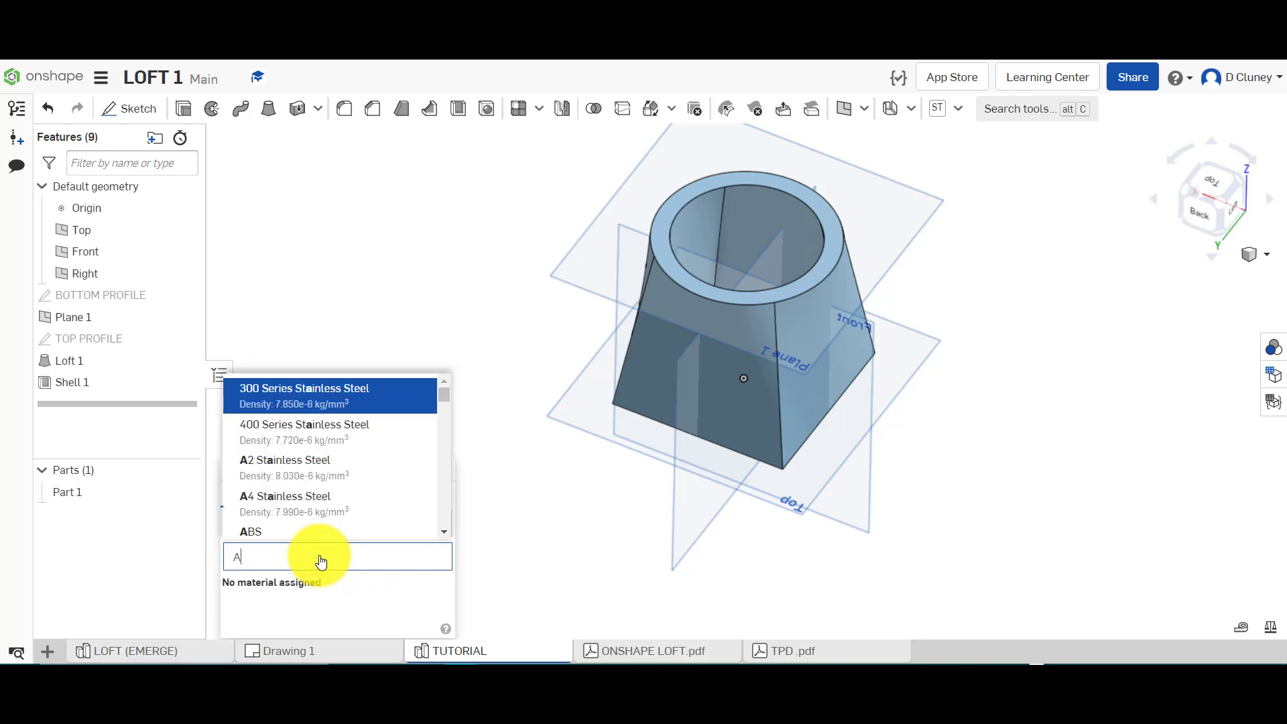
{"action": "left_click", "coordinate": [279, 455]}
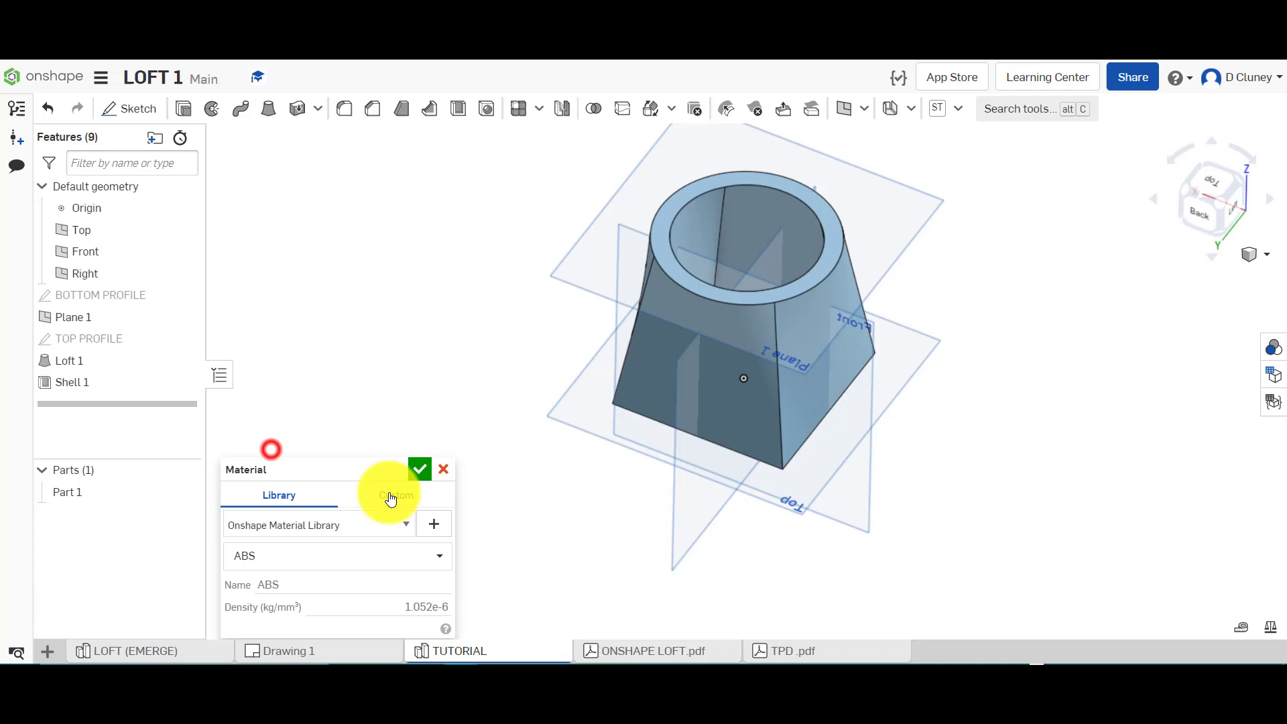
{"action": "left_click", "coordinate": [418, 464]}
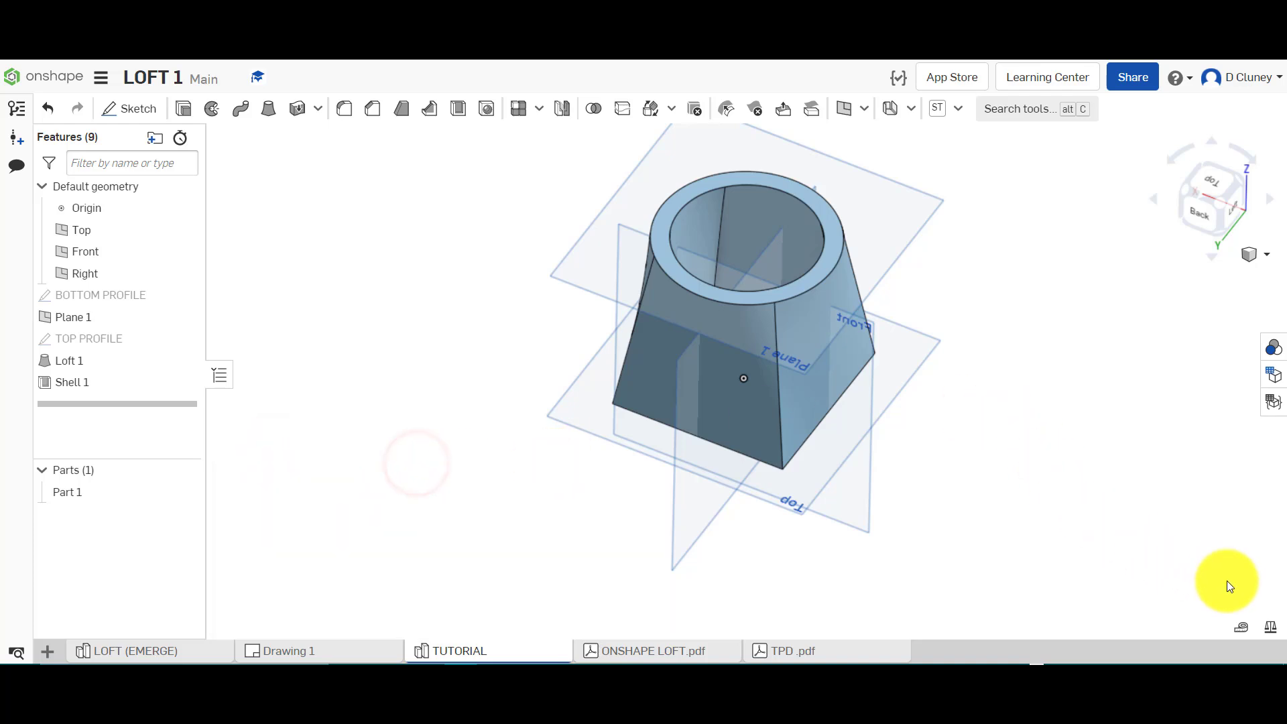
Check the mass of the shelled part in its mass properties.
{"action": "left_click", "coordinate": [1271, 629]}
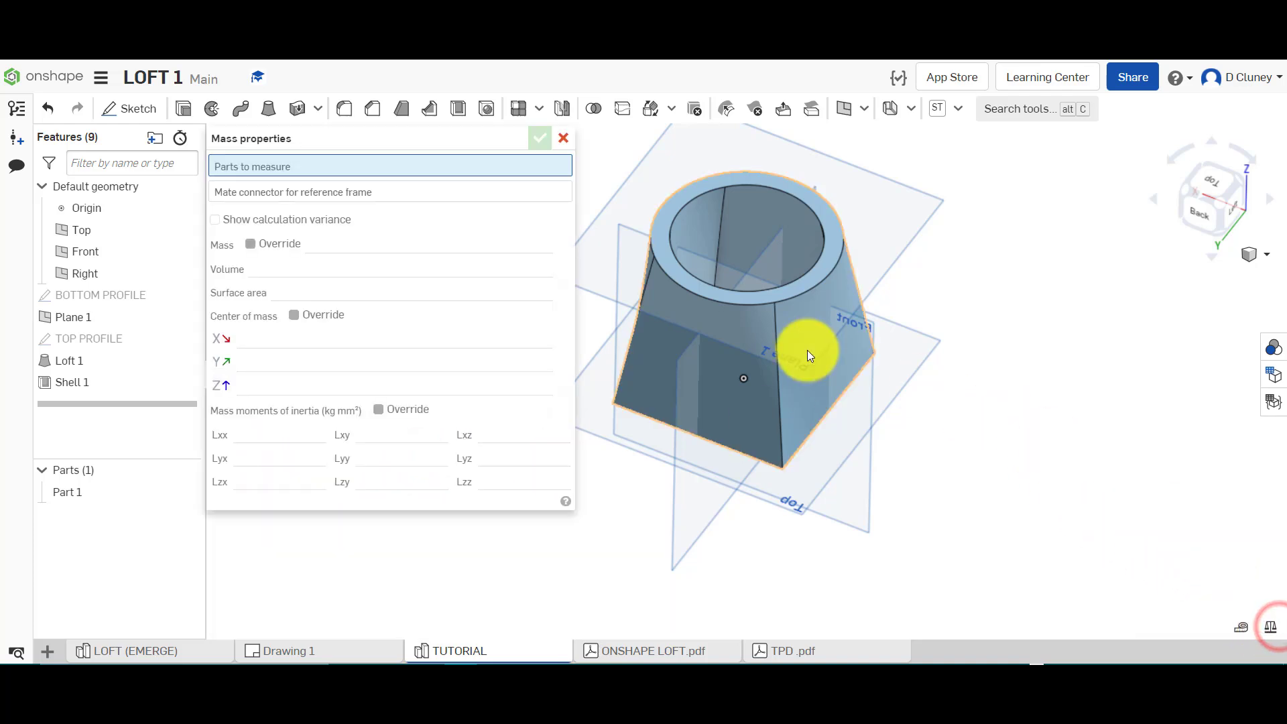
{"action": "left_click", "coordinate": [794, 308]}
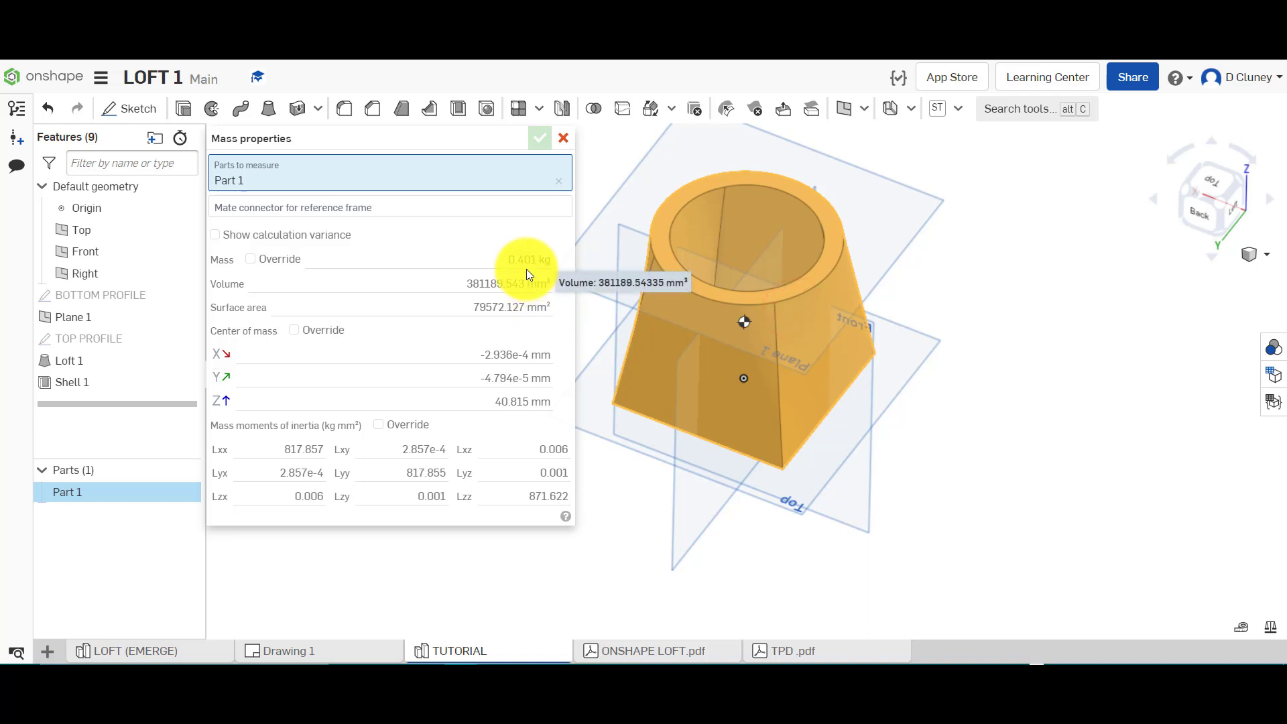
{"action": "mouse_move", "coordinate": [522, 266]}
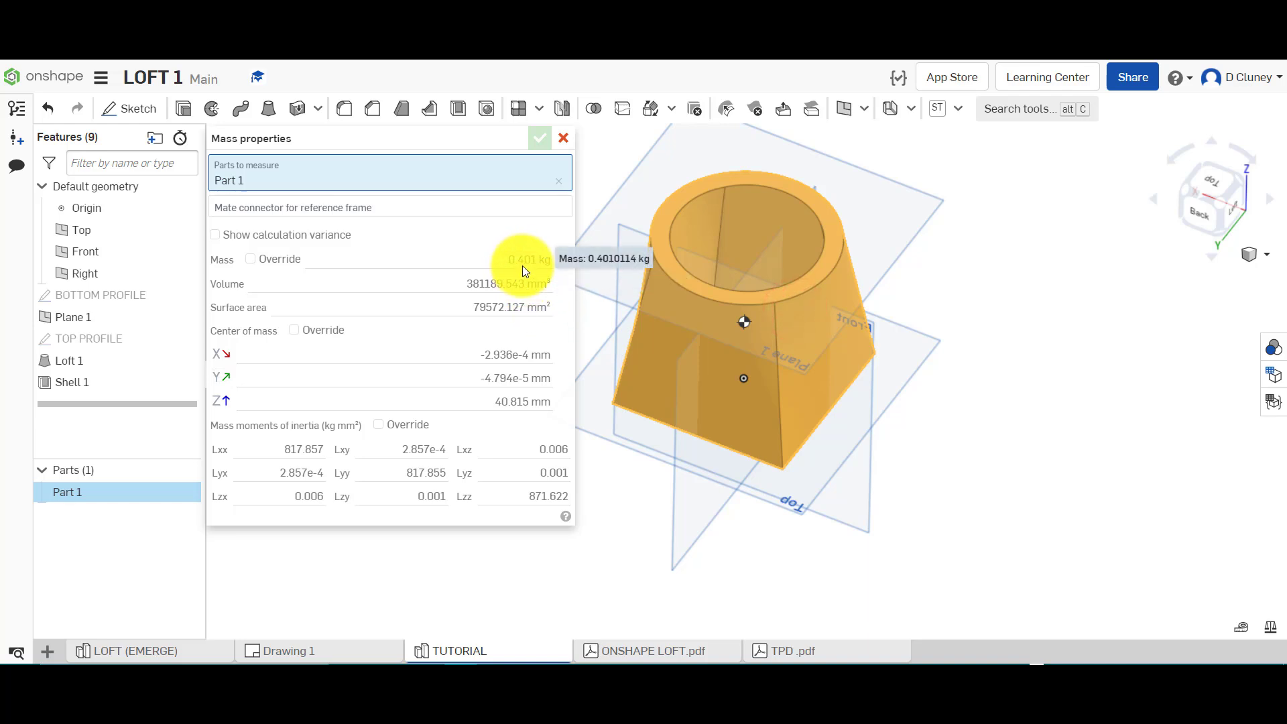
{"action": "left_click", "coordinate": [564, 138]}
Check the mass of the finished part in the LOFT (EMERGE) Part Studio for comparison, and return to the TUTORIAL Part Studio.
{"action": "left_click", "coordinate": [223, 650]}
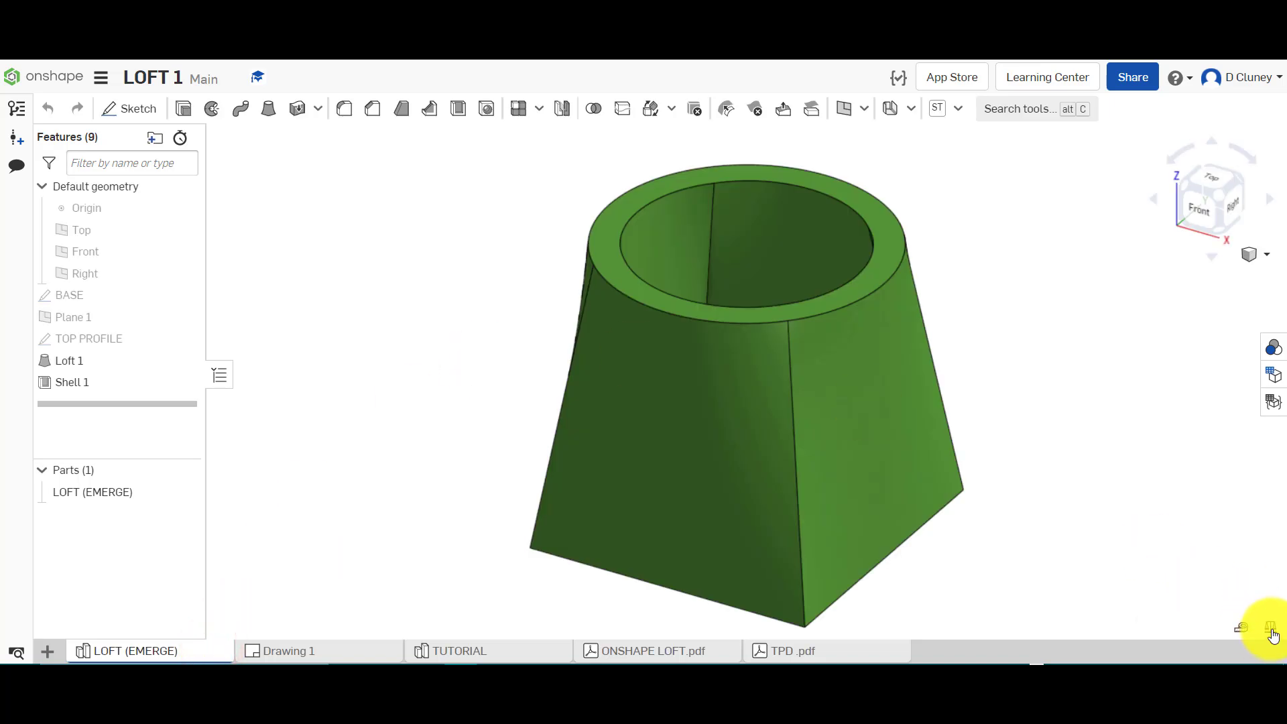
{"action": "left_click", "coordinate": [1269, 626]}
{"action": "left_click", "coordinate": [839, 421]}
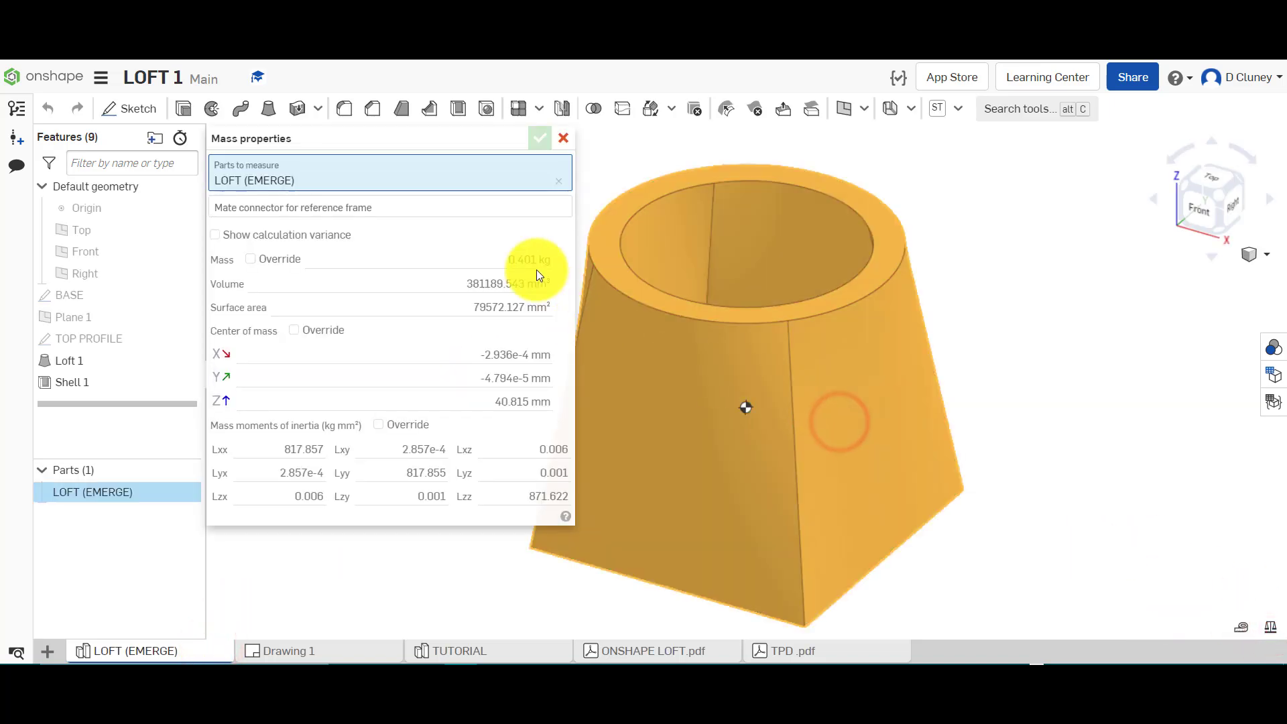
{"action": "mouse_move", "coordinate": [535, 264]}
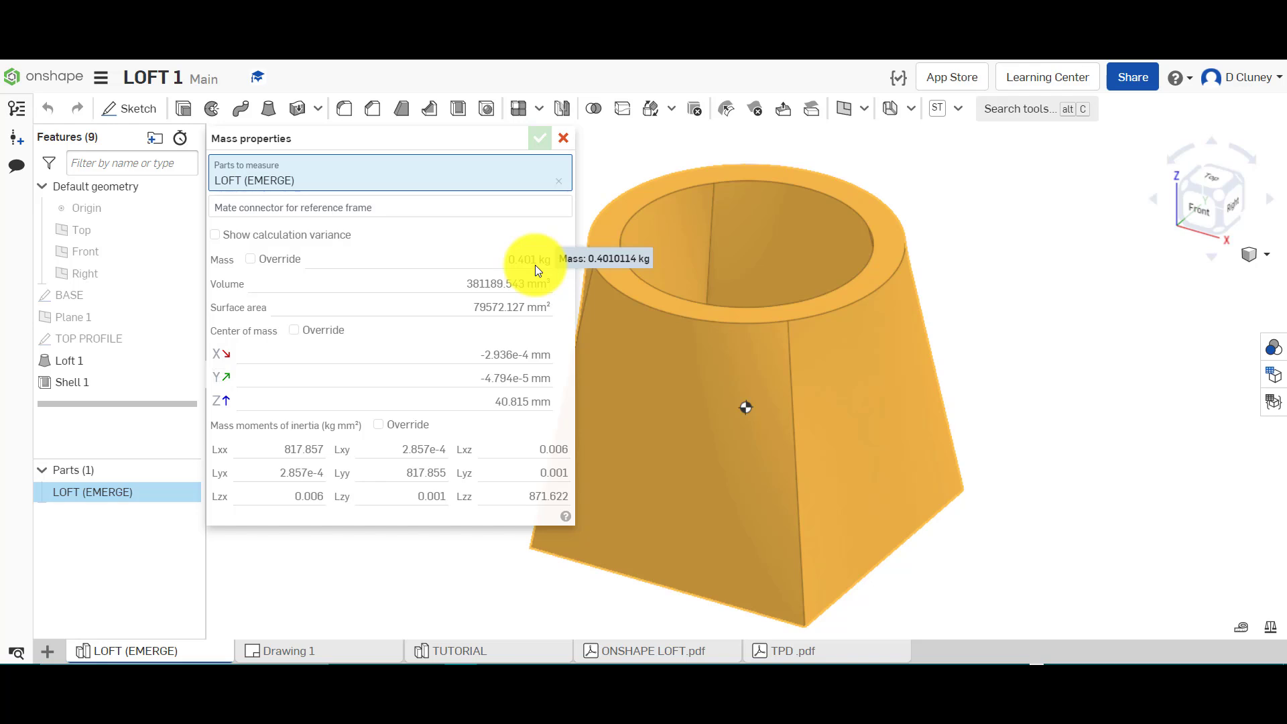
{"action": "left_click", "coordinate": [564, 137]}
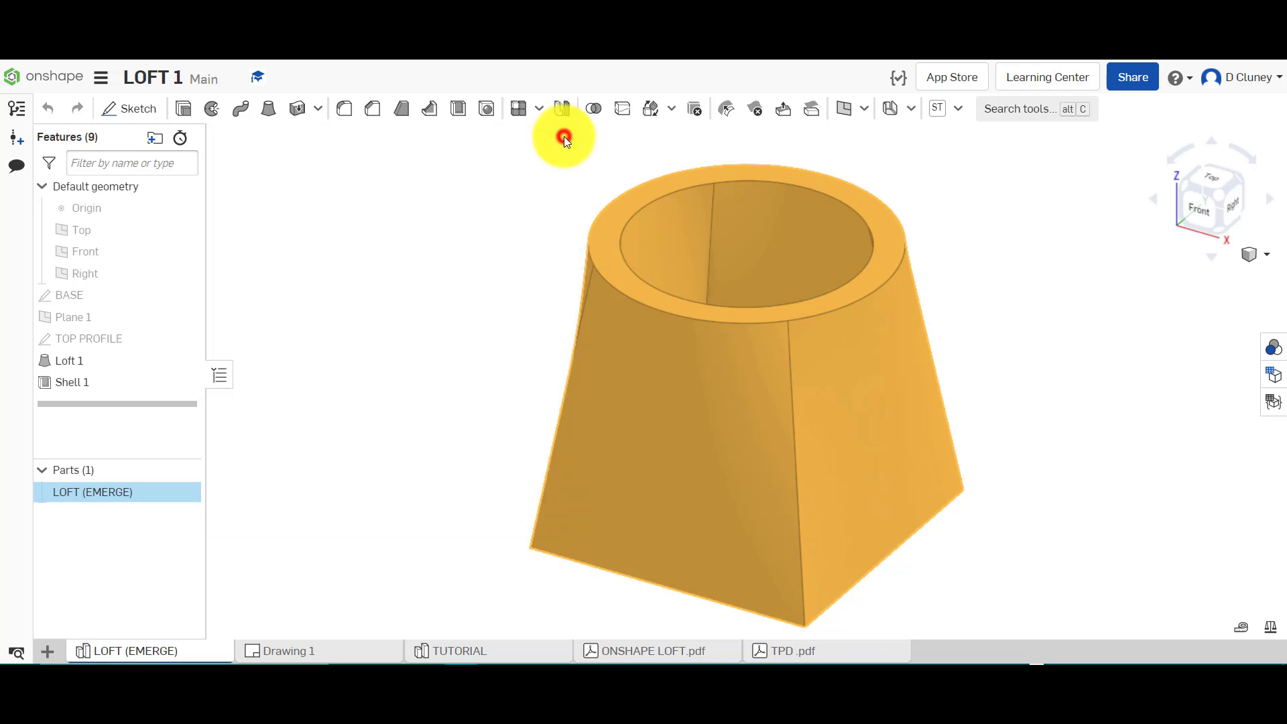
{"action": "left_click", "coordinate": [466, 645]}
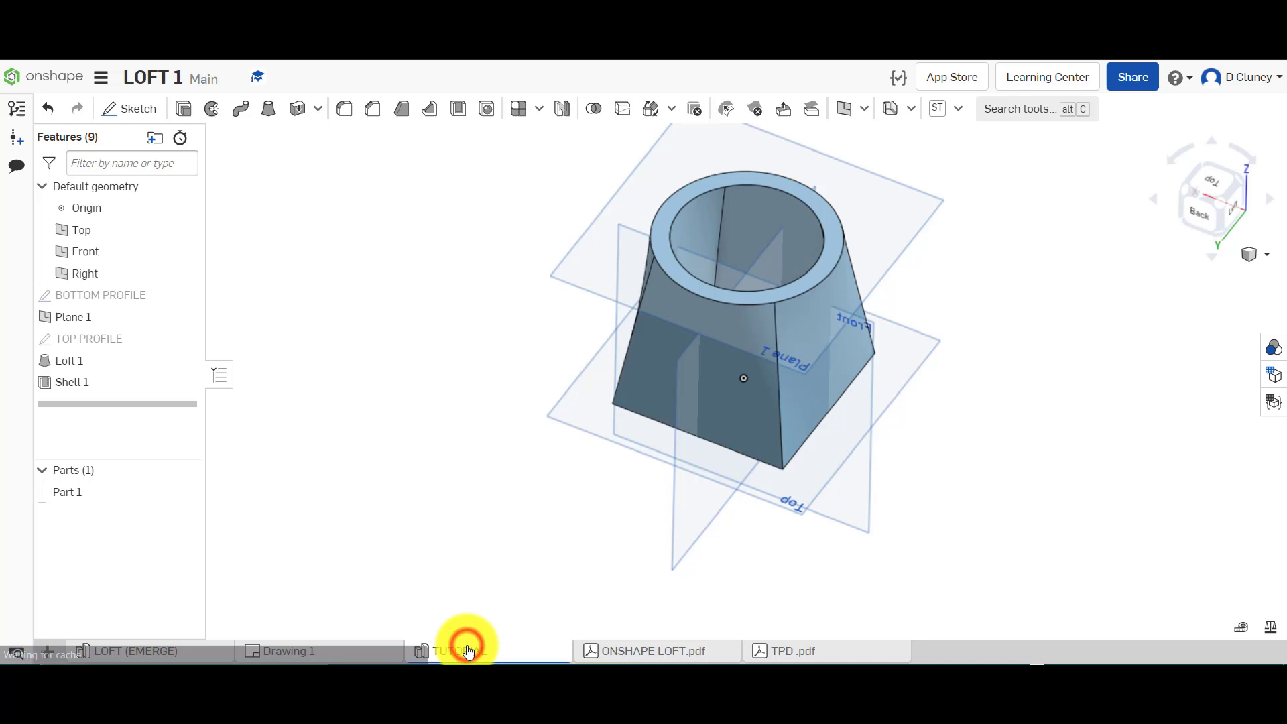
{"action": "left_click", "coordinate": [450, 361]}
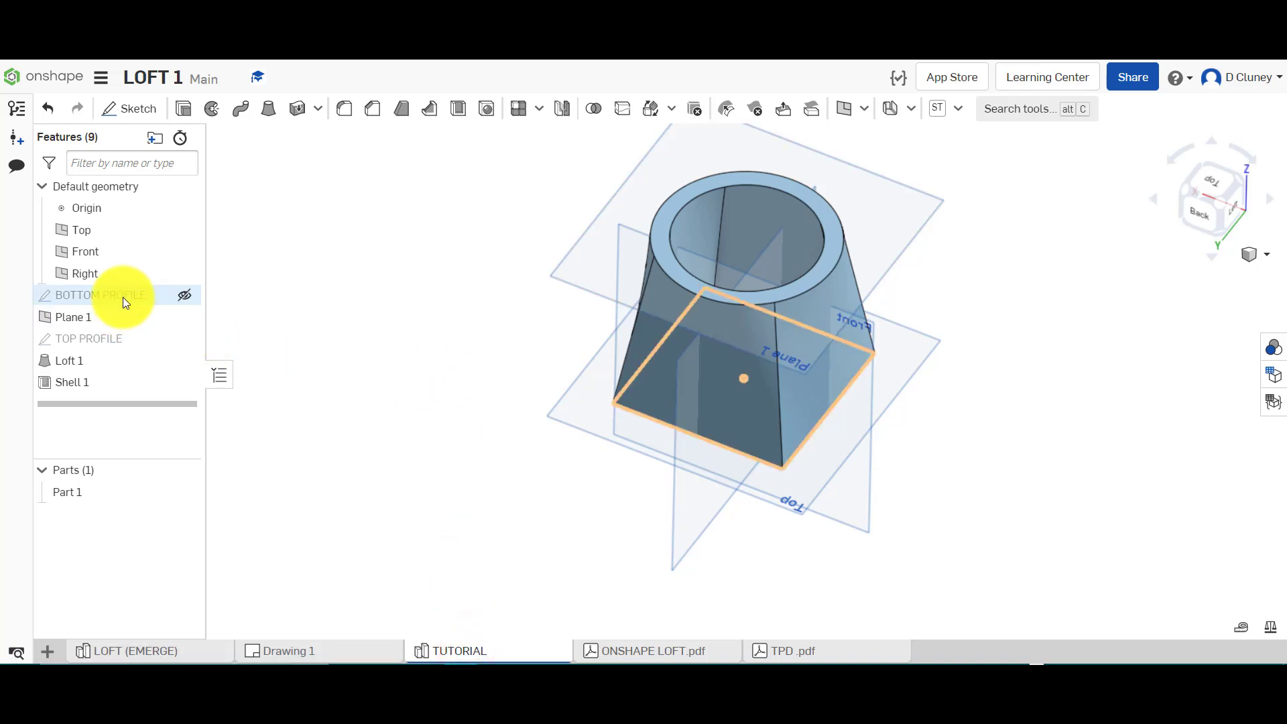